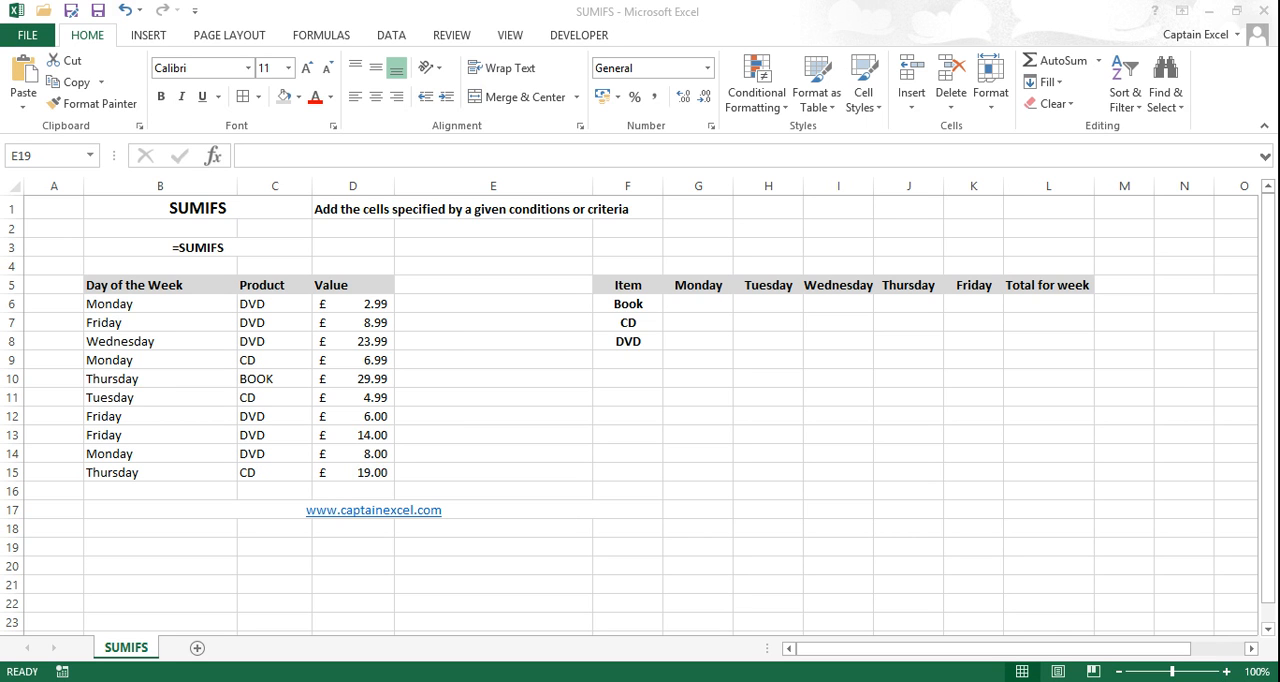
# Step: Examine the day, product and value records in the source table B5:D15
pyautogui.click(708, 305)
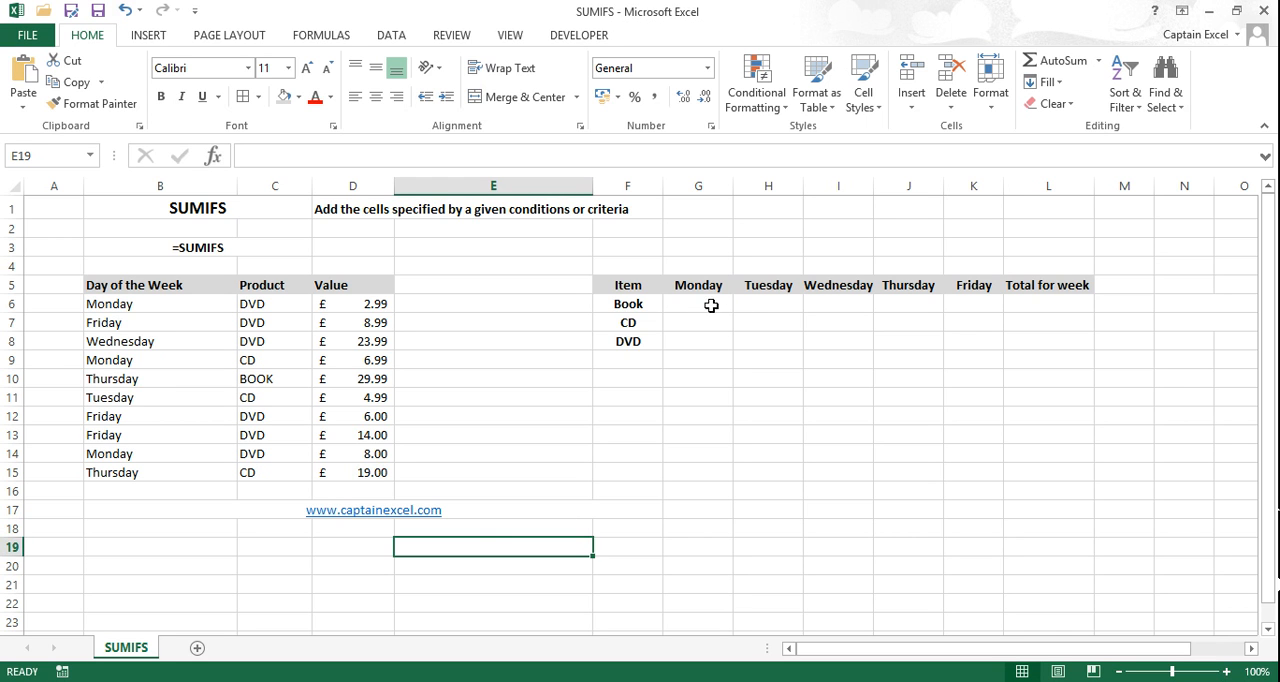
pyautogui.moveTo(128, 304); pyautogui.dragTo(366, 476)
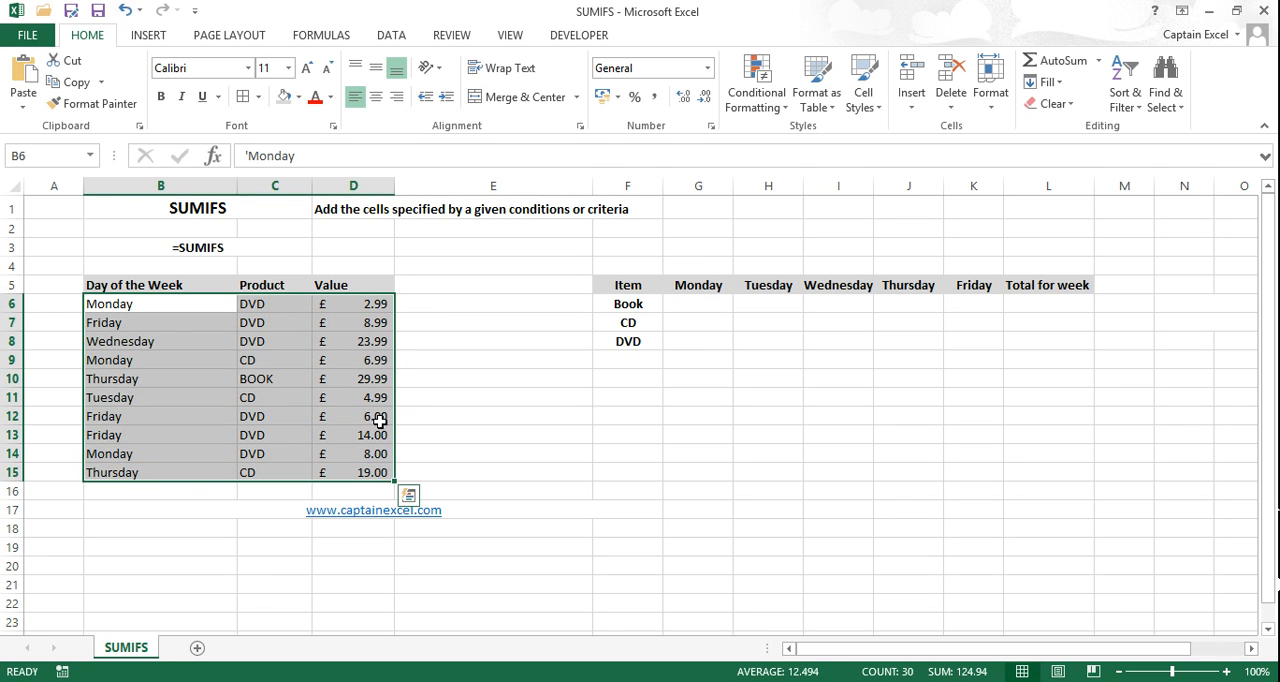
pyautogui.click(268, 304)
pyautogui.click(268, 322)
pyautogui.click(279, 362)
pyautogui.click(283, 377)
pyautogui.moveTo(168, 309); pyautogui.dragTo(166, 474)
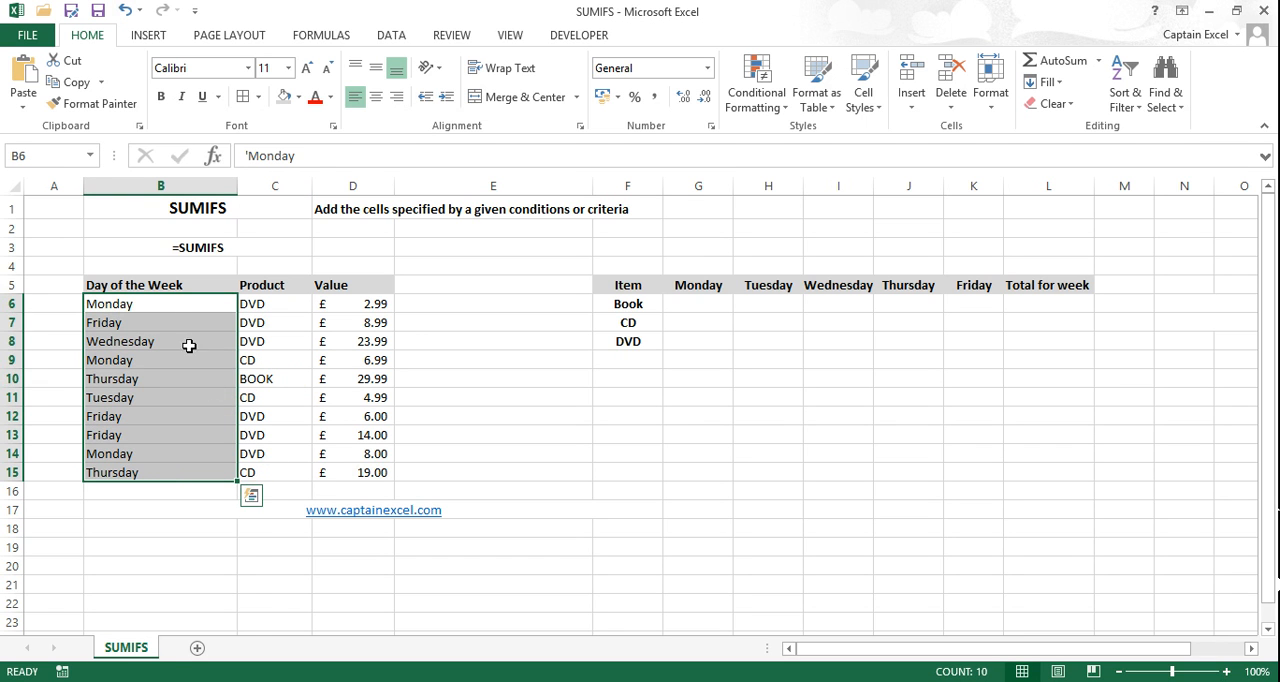
pyautogui.moveTo(143, 288); pyautogui.dragTo(372, 483)
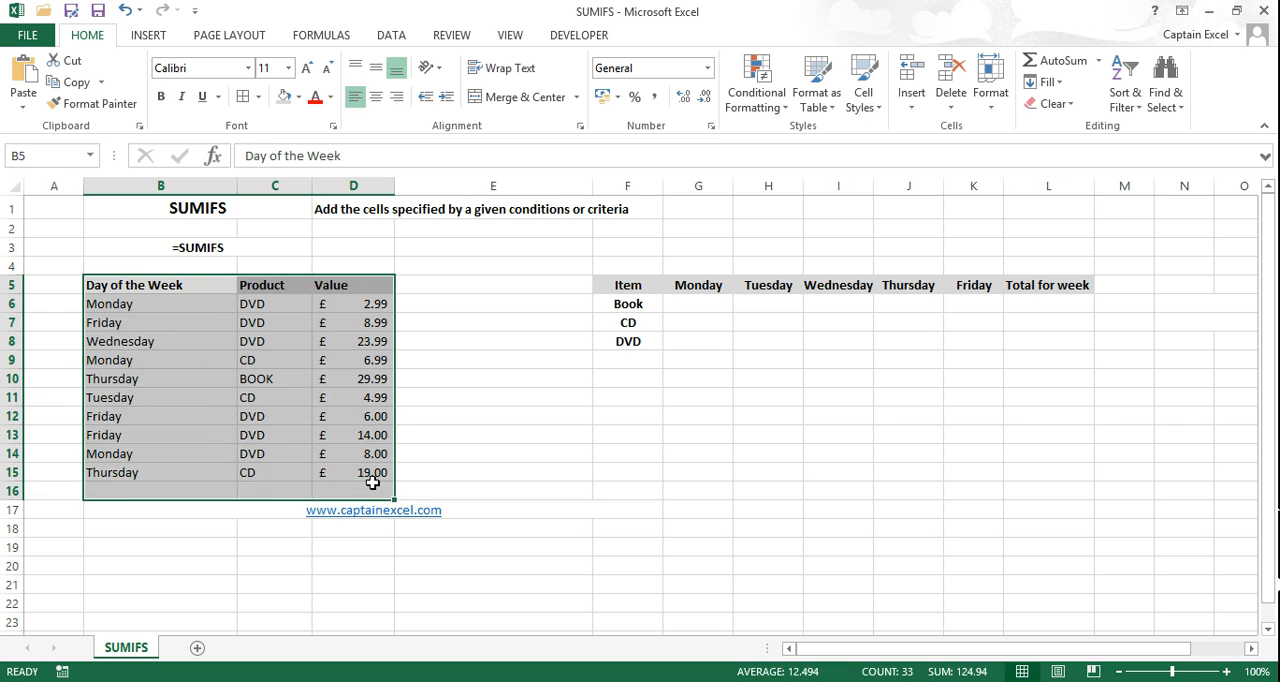
pyautogui.click(372, 474)
pyautogui.click(180, 300)
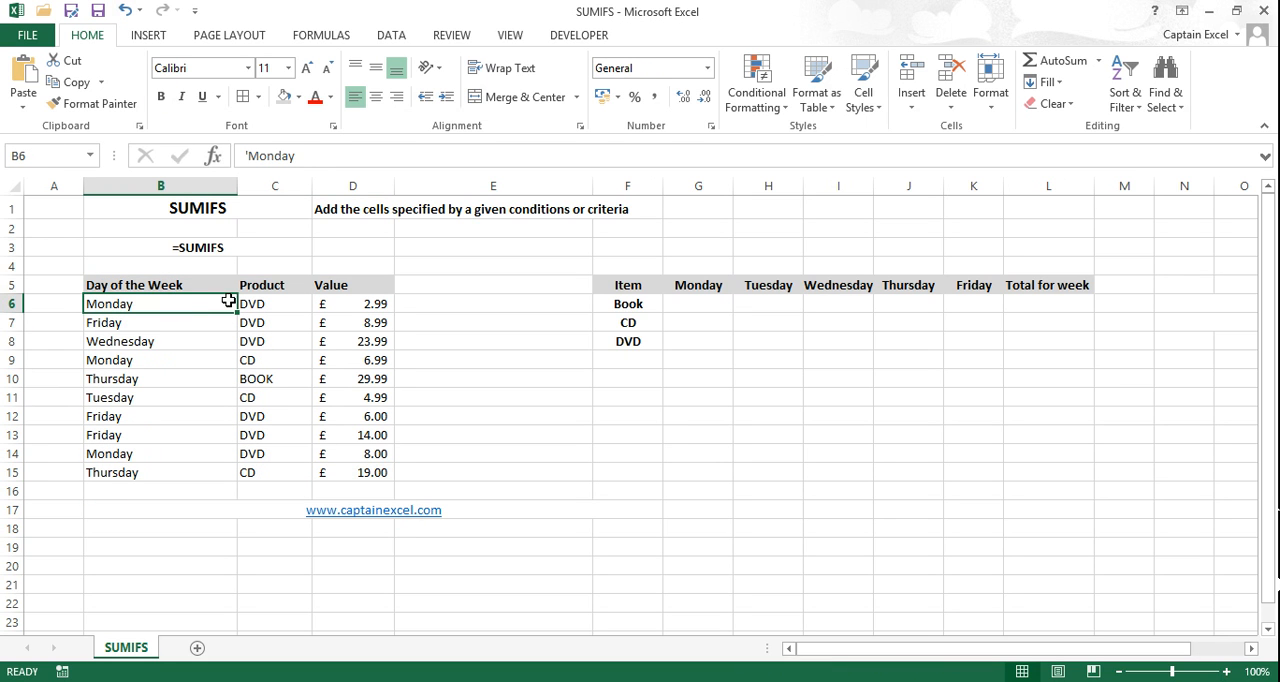
pyautogui.press('Down')
pyautogui.press('Down')
pyautogui.press('Down')
pyautogui.press('Down')
pyautogui.press('Down')
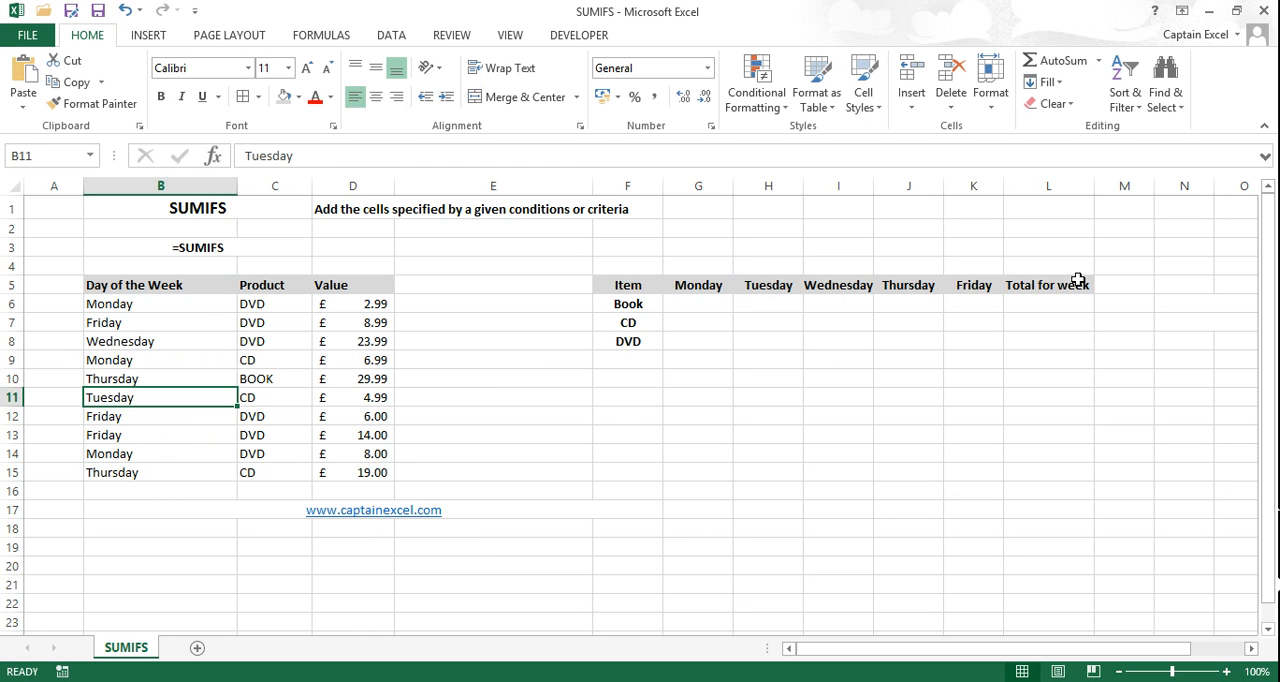
# Step: Start a SUMIFS formula in G6 with the absolute sum range $D$6:$D$15
pyautogui.click(698, 303)
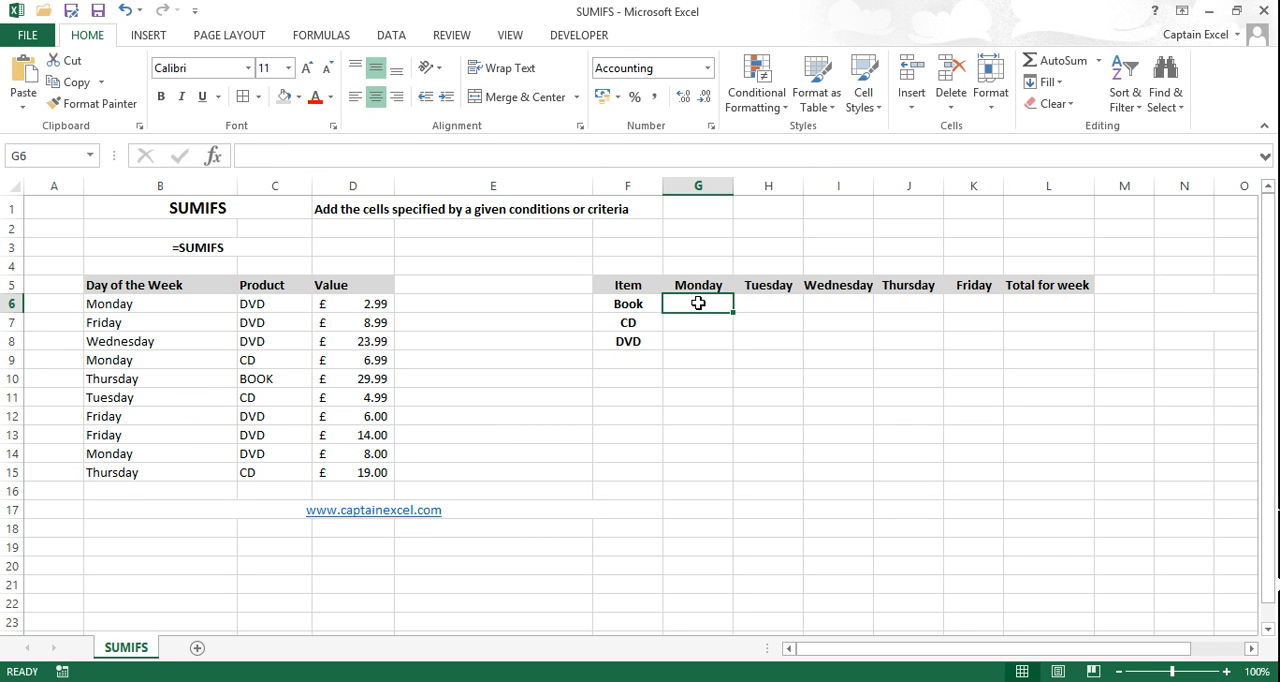
pyautogui.write('=sum')
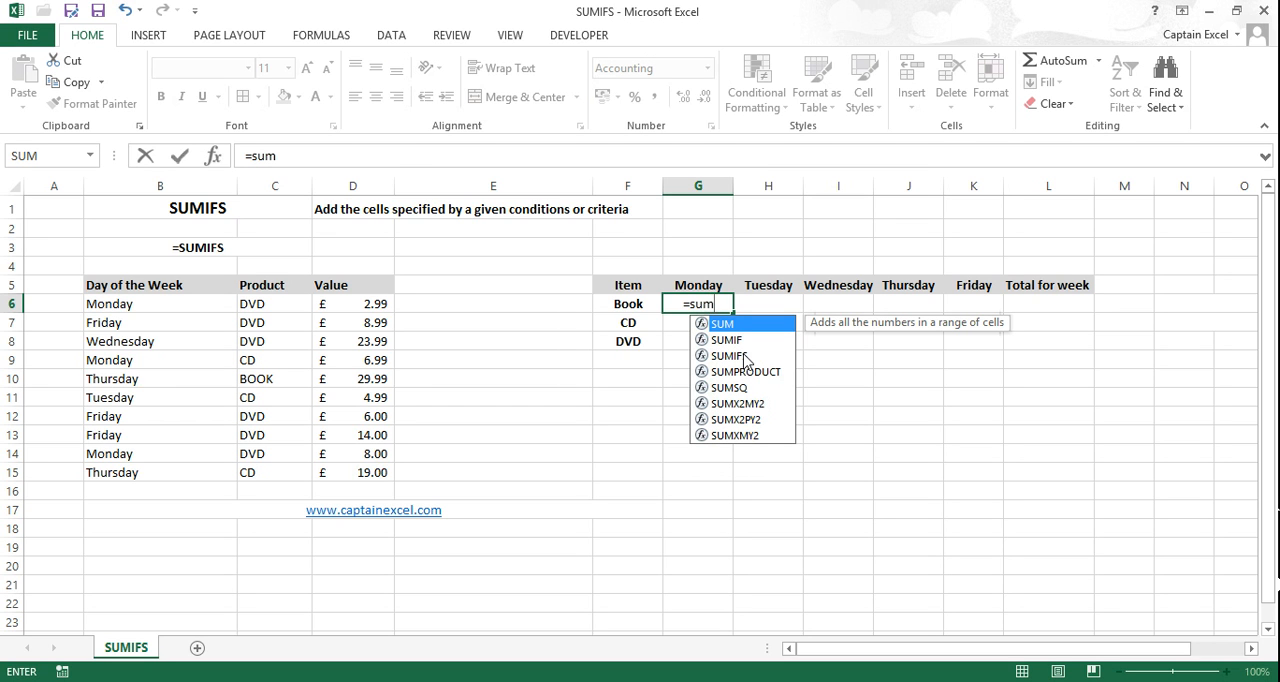
pyautogui.doubleClick(745, 358)
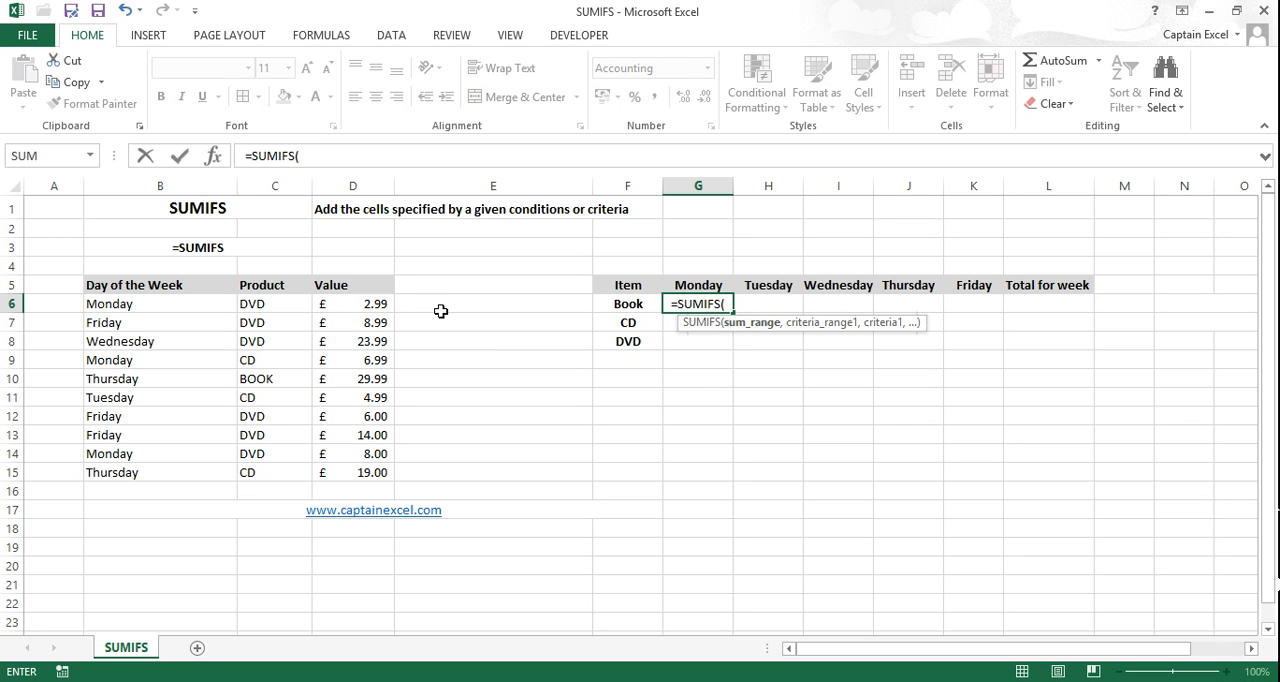
pyautogui.moveTo(368, 303); pyautogui.dragTo(368, 472)
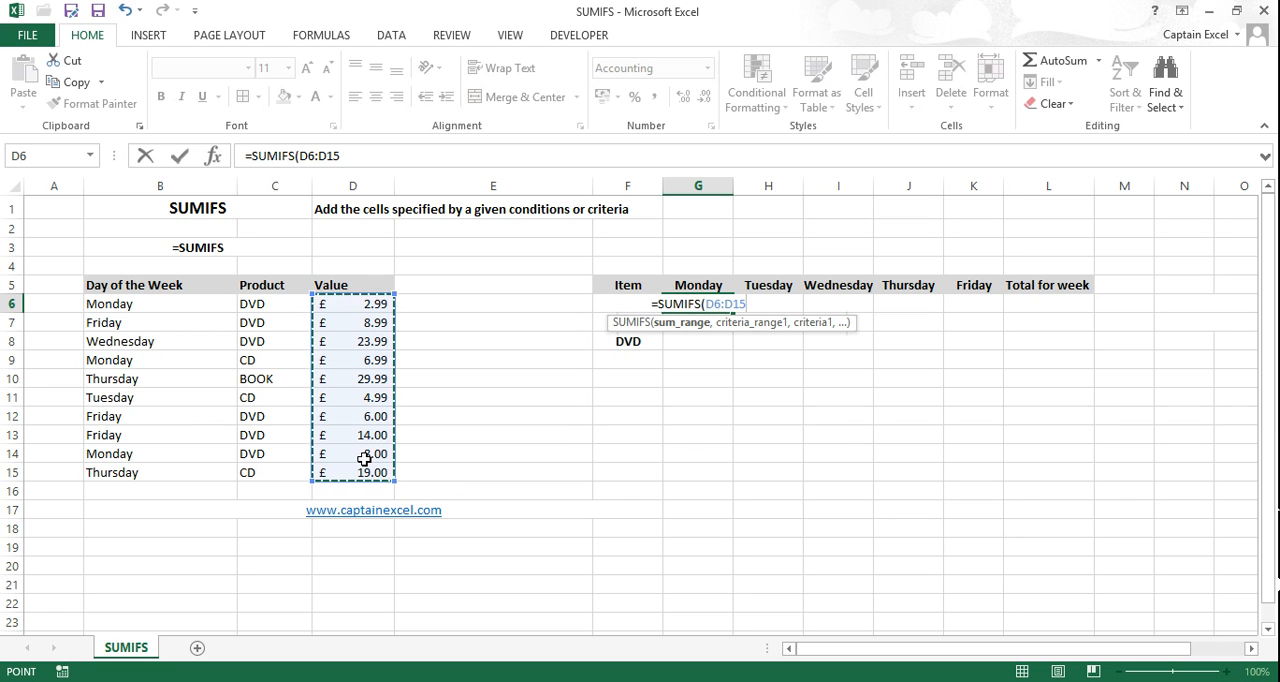
pyautogui.press('F4')
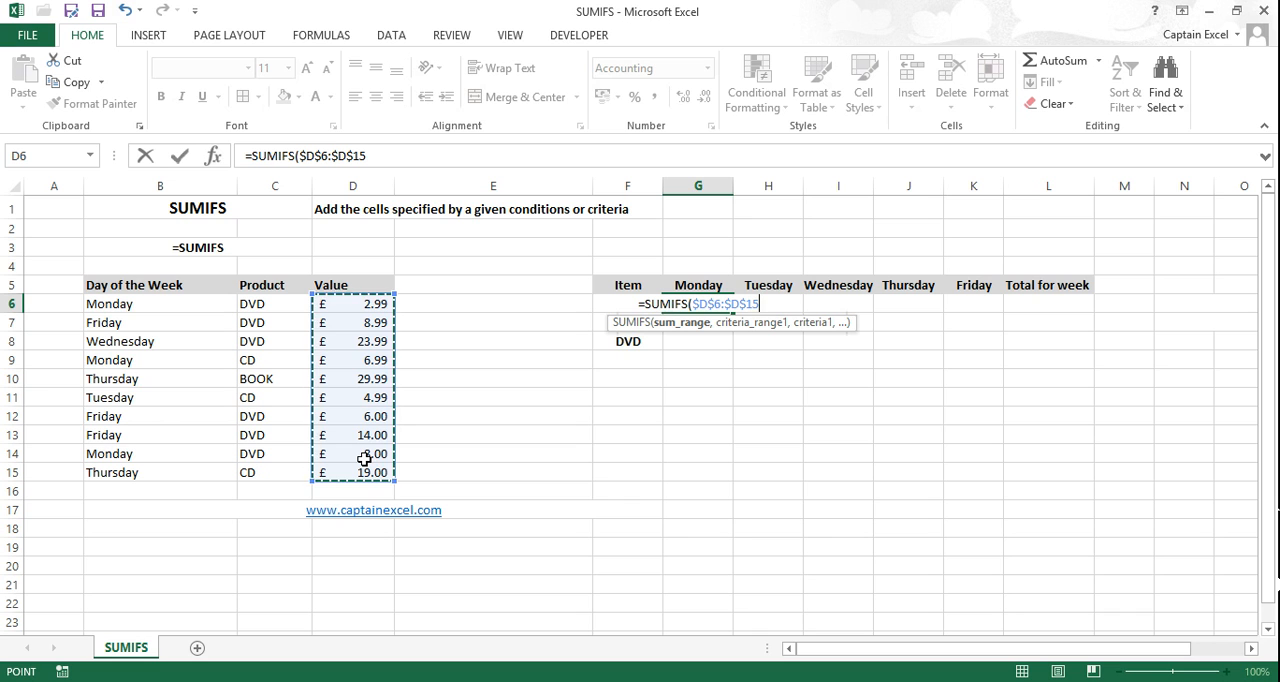
pyautogui.write(',')
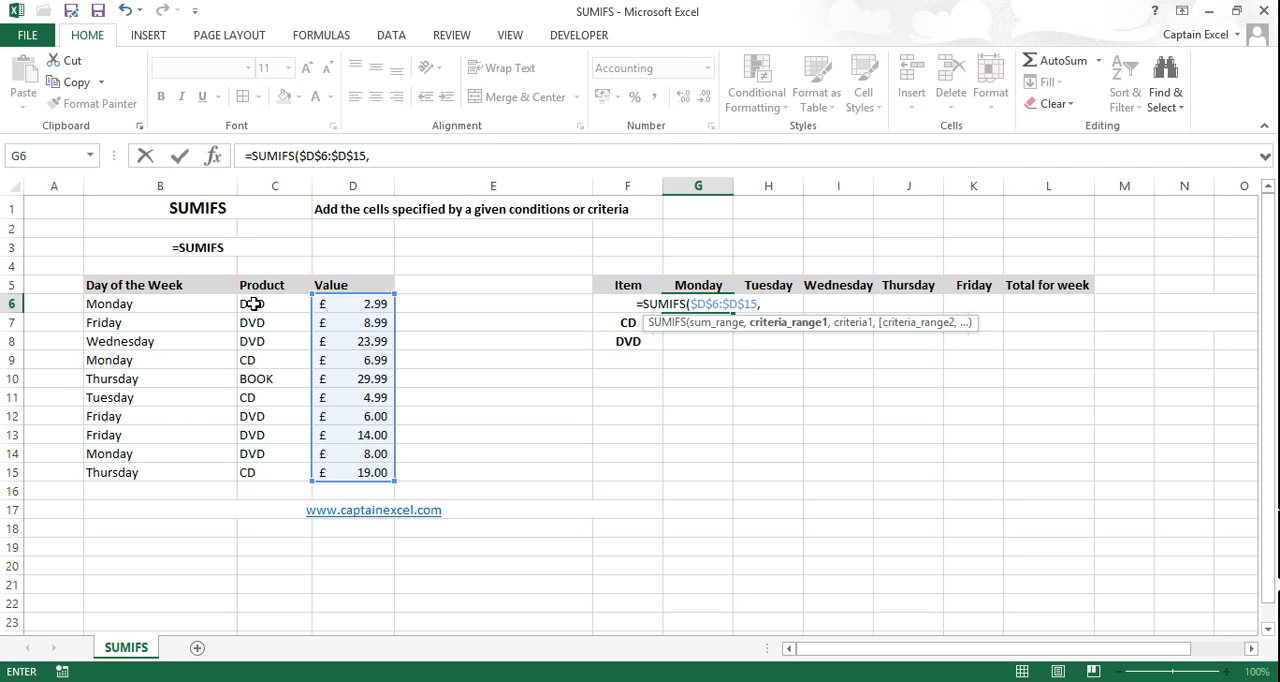
# Step: Add the Day of the Week cells as the first criteria range, locked as $B$6:$B$15
pyautogui.moveTo(210, 300); pyautogui.dragTo(206, 470)
pyautogui.write(',')
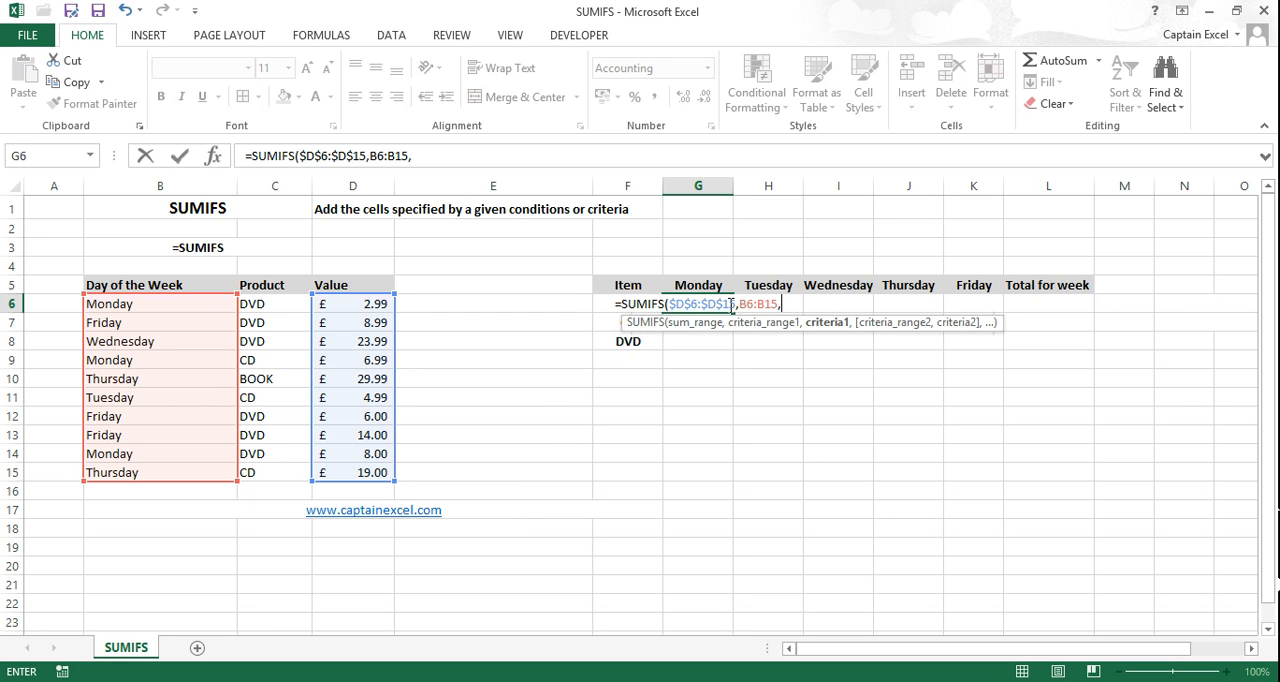
pyautogui.click(756, 306)
pyautogui.press('F4')
pyautogui.click(774, 307)
pyautogui.press('F4')
pyautogui.click(700, 286)
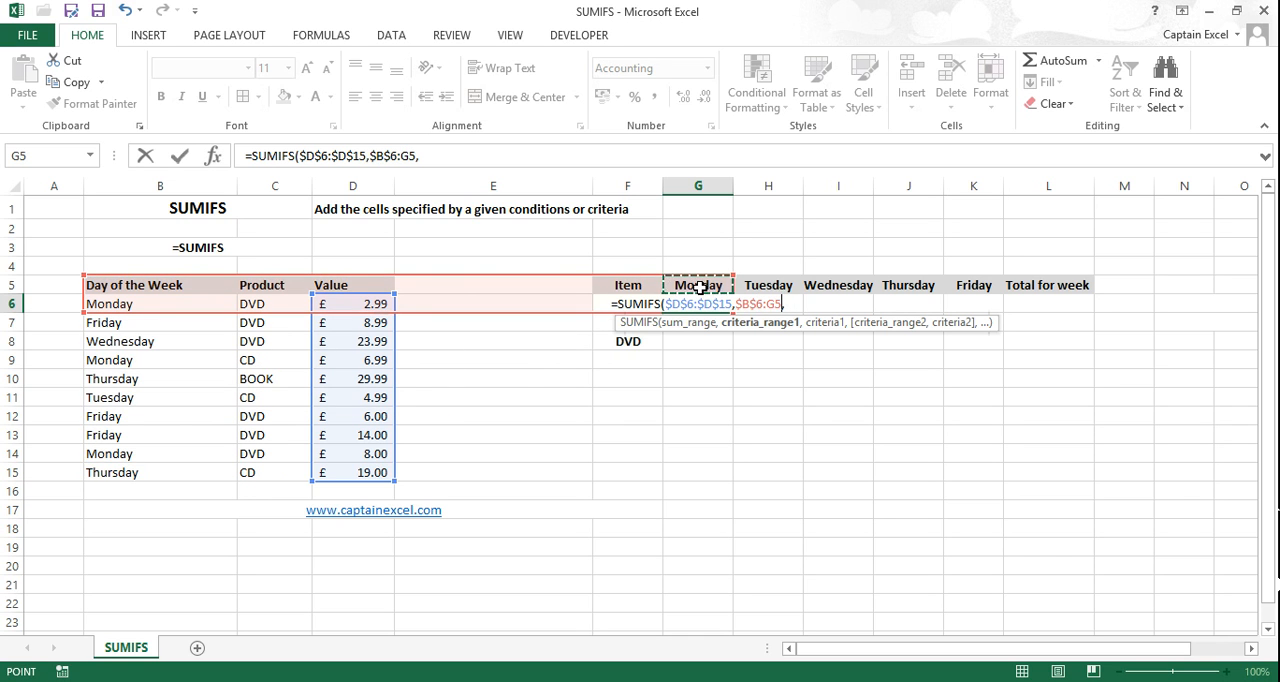
pyautogui.hotkey('ctrl', 'z')
pyautogui.click(795, 304)
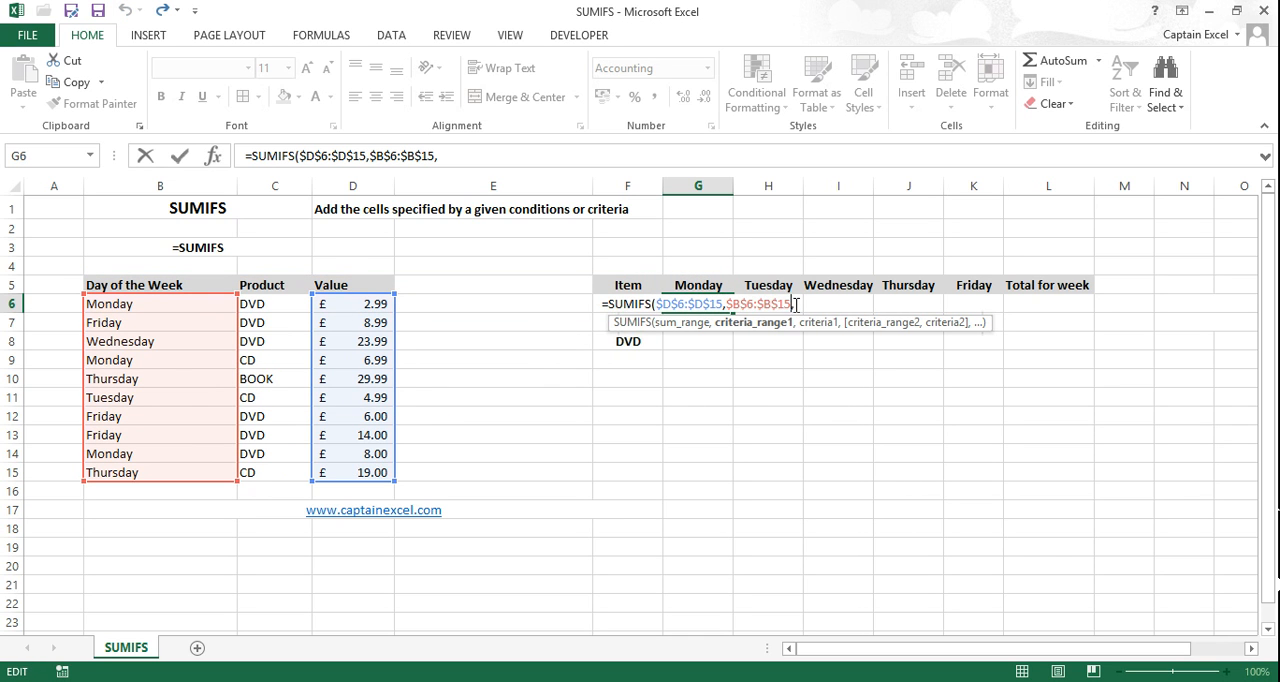
# Step: Add the Monday header as the first criterion with only its row locked, G$5
pyautogui.click(712, 286)
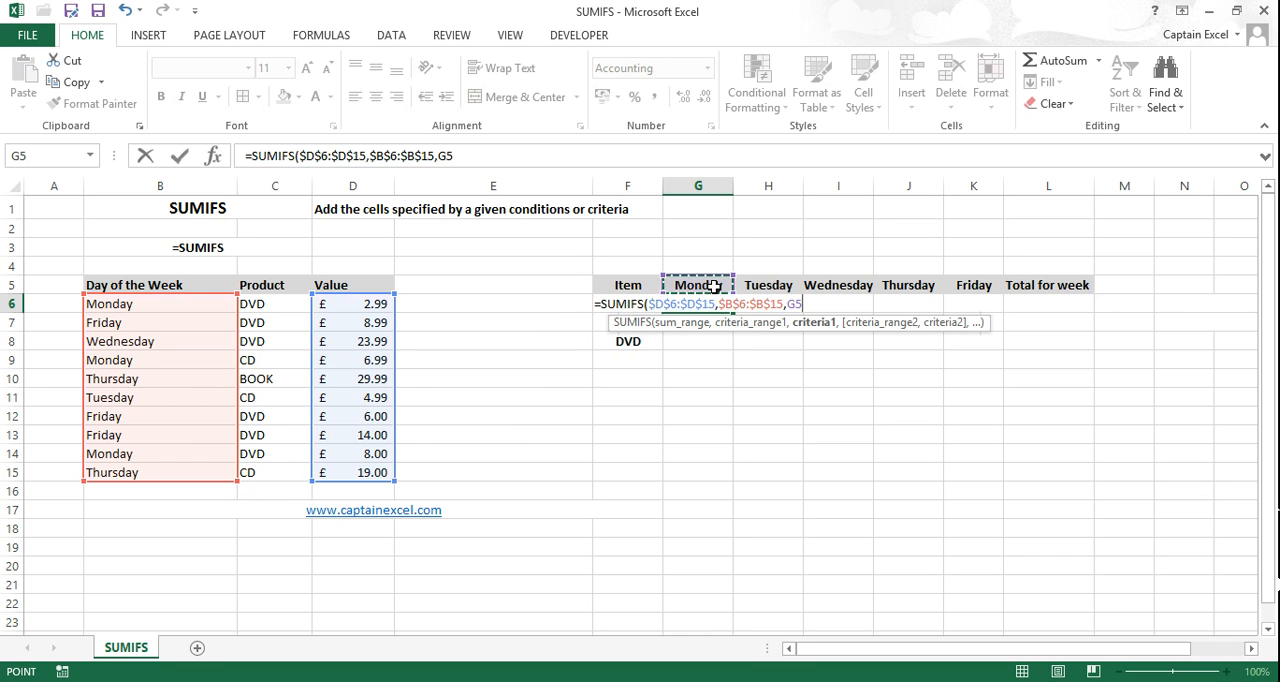
pyautogui.write(',')
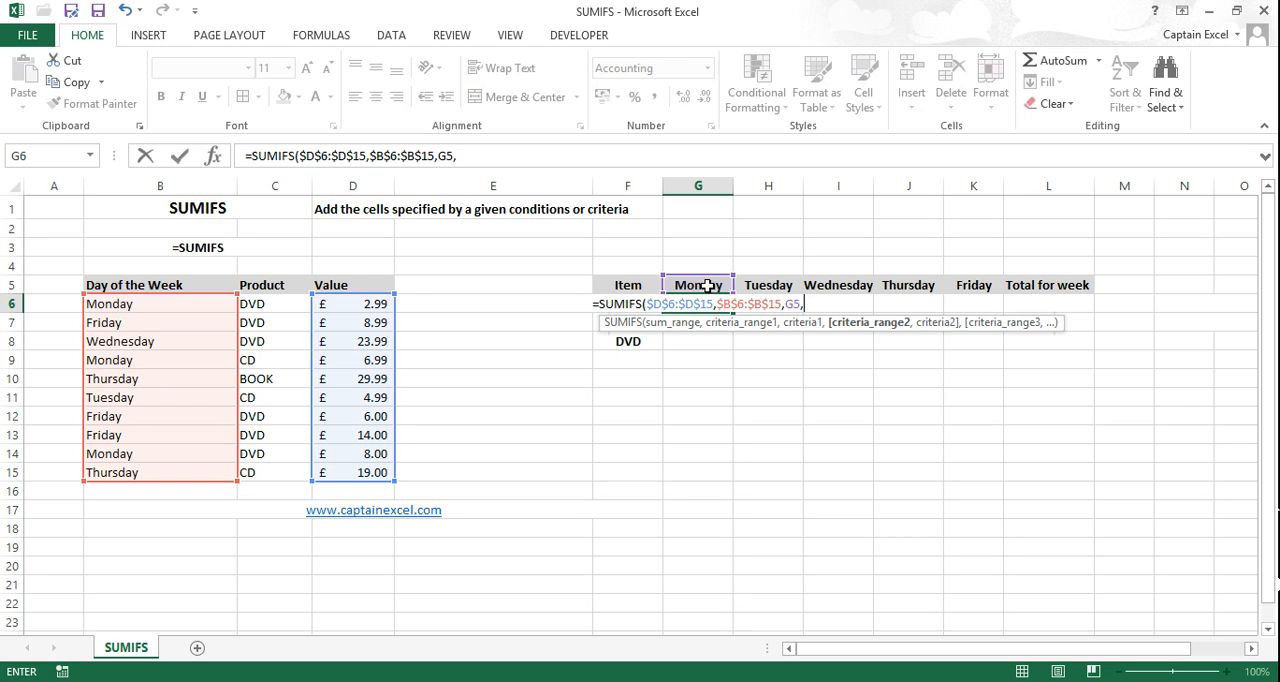
pyautogui.click(791, 304)
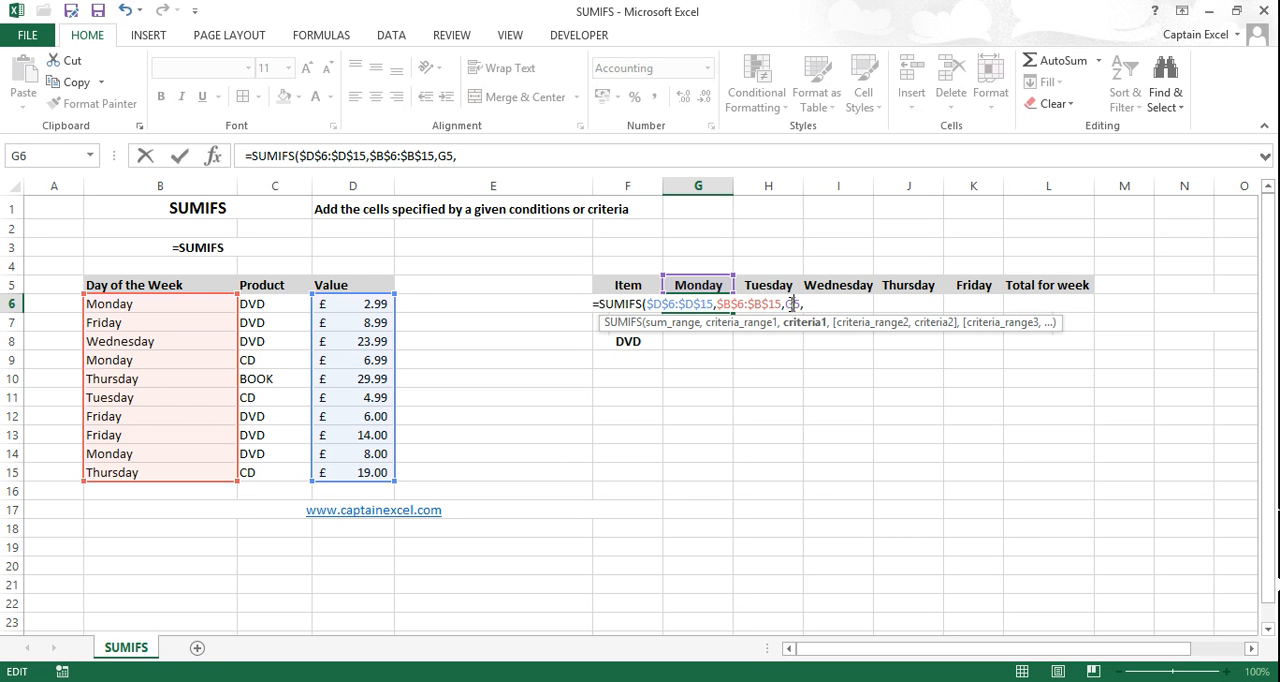
pyautogui.press('F4')
pyautogui.press('F4')
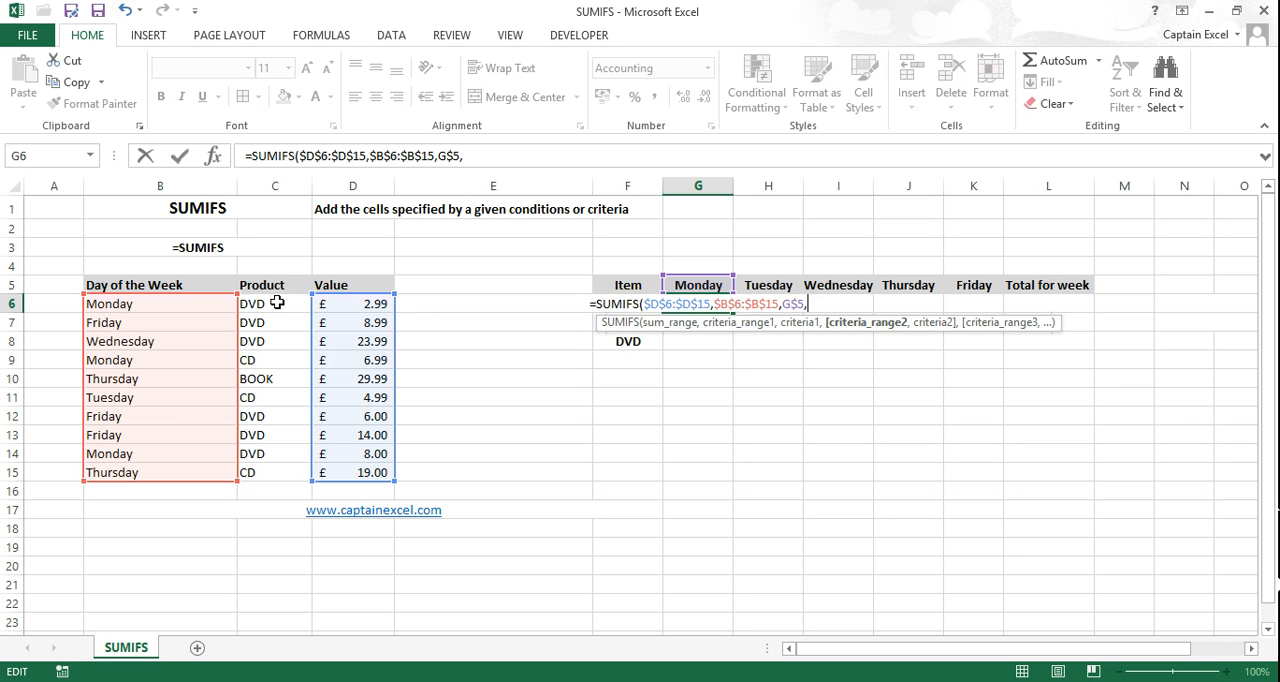
# Step: Add the Product cells as the second criteria range, locked as $C$6:$C$15
pyautogui.moveTo(278, 303); pyautogui.dragTo(272, 473)
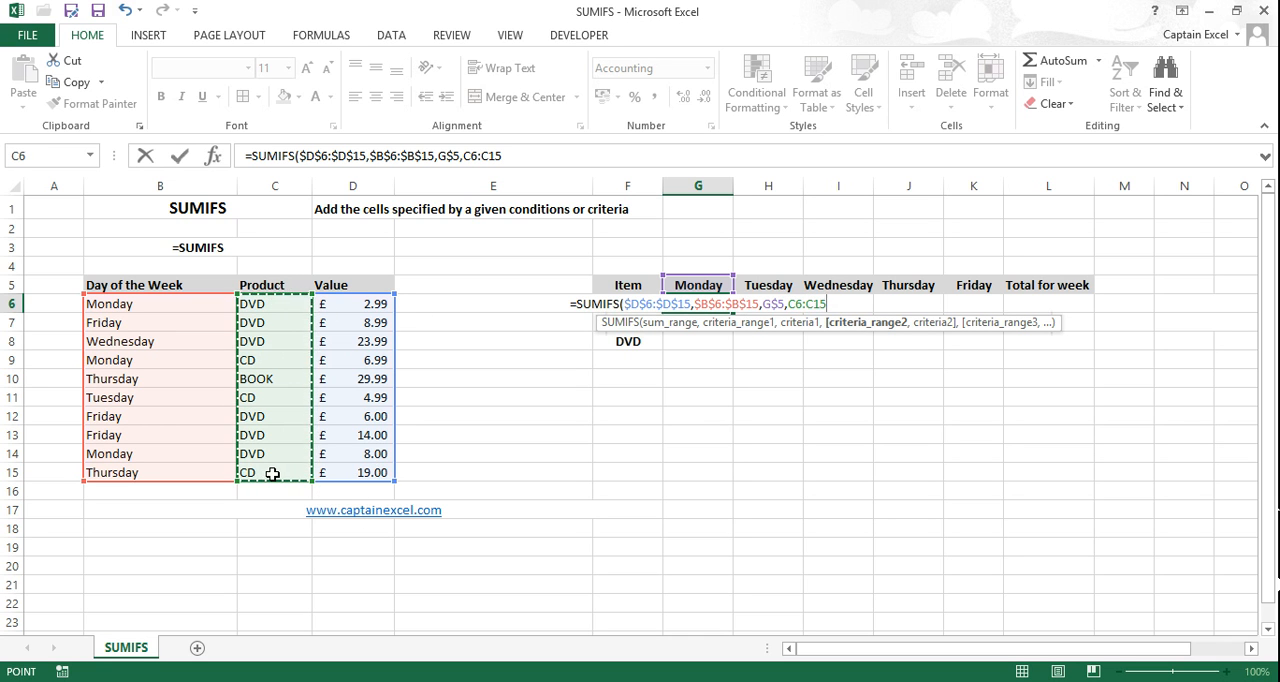
pyautogui.write(',')
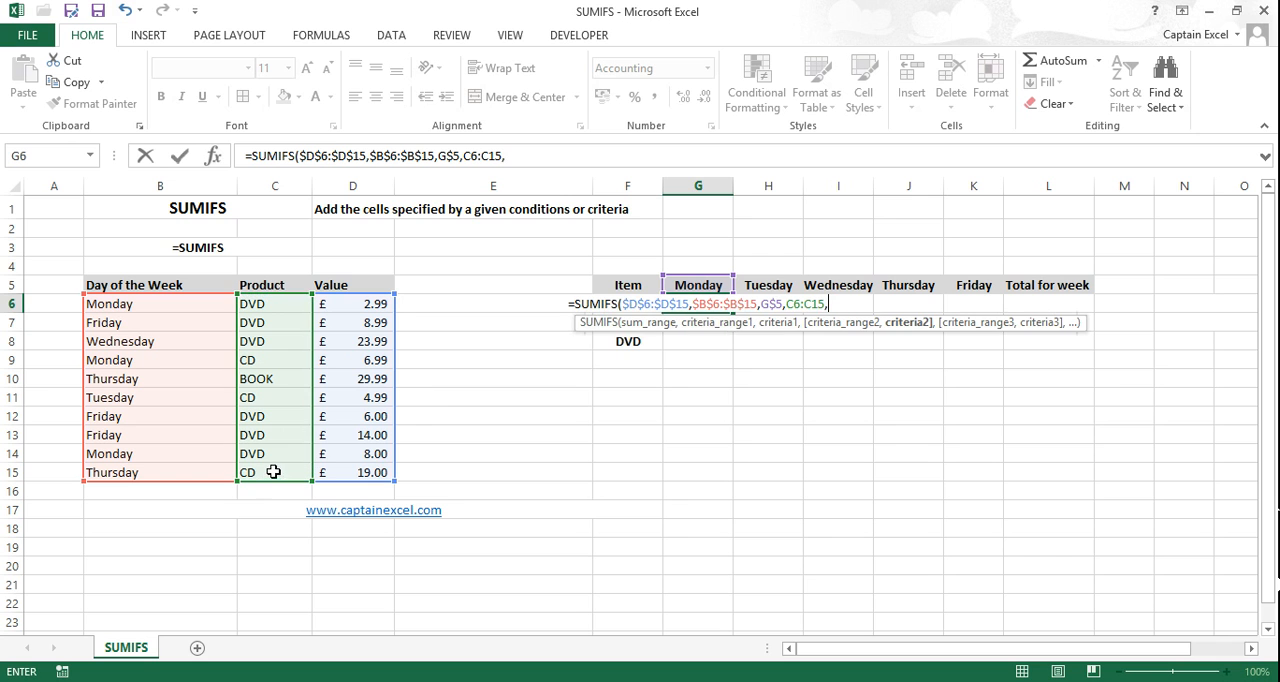
pyautogui.click(794, 304)
pyautogui.press('F4')
pyautogui.click(821, 304)
pyautogui.press('F4')
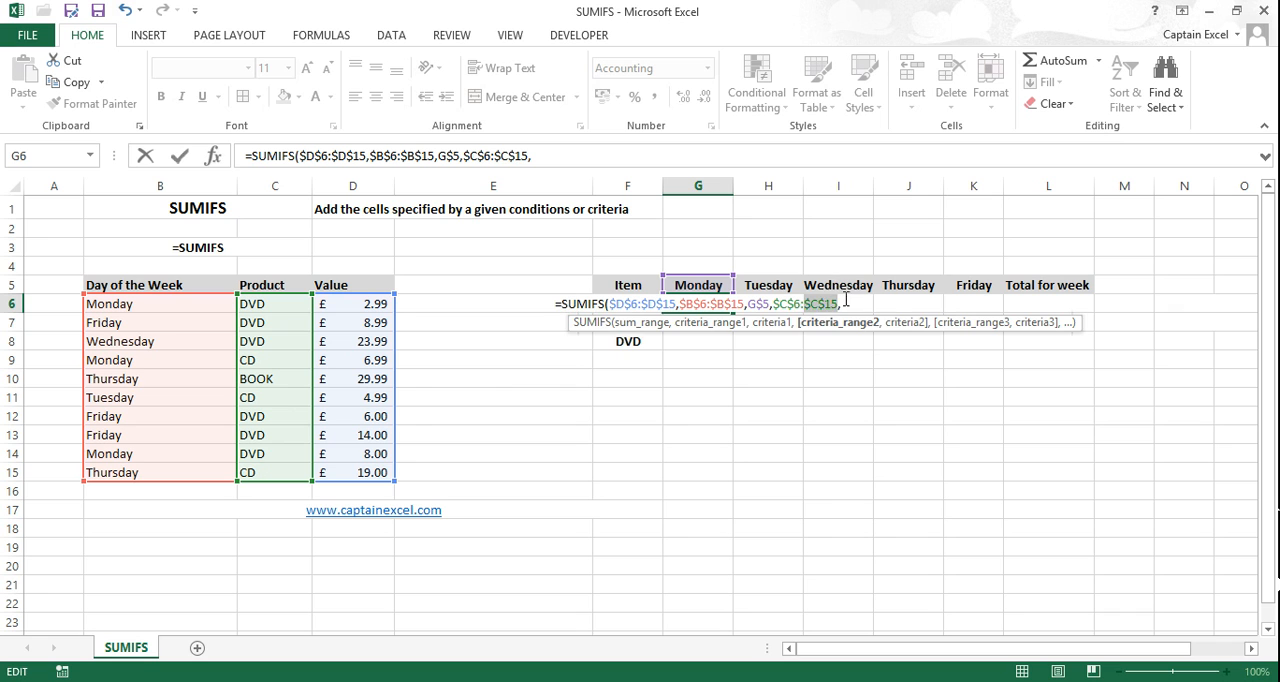
# Step: Add the Book item cell as the second criterion with its column locked, $F6, and complete the SUMIFS formula
pyautogui.click(849, 304)
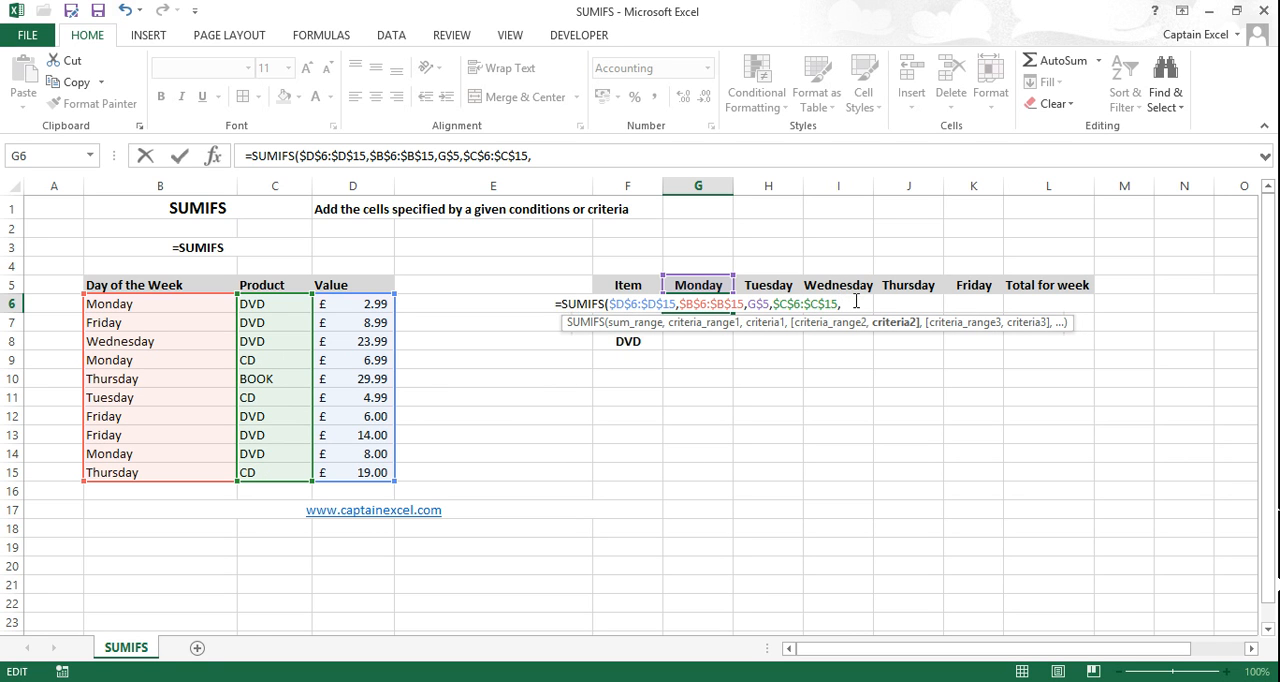
pyautogui.click(822, 307)
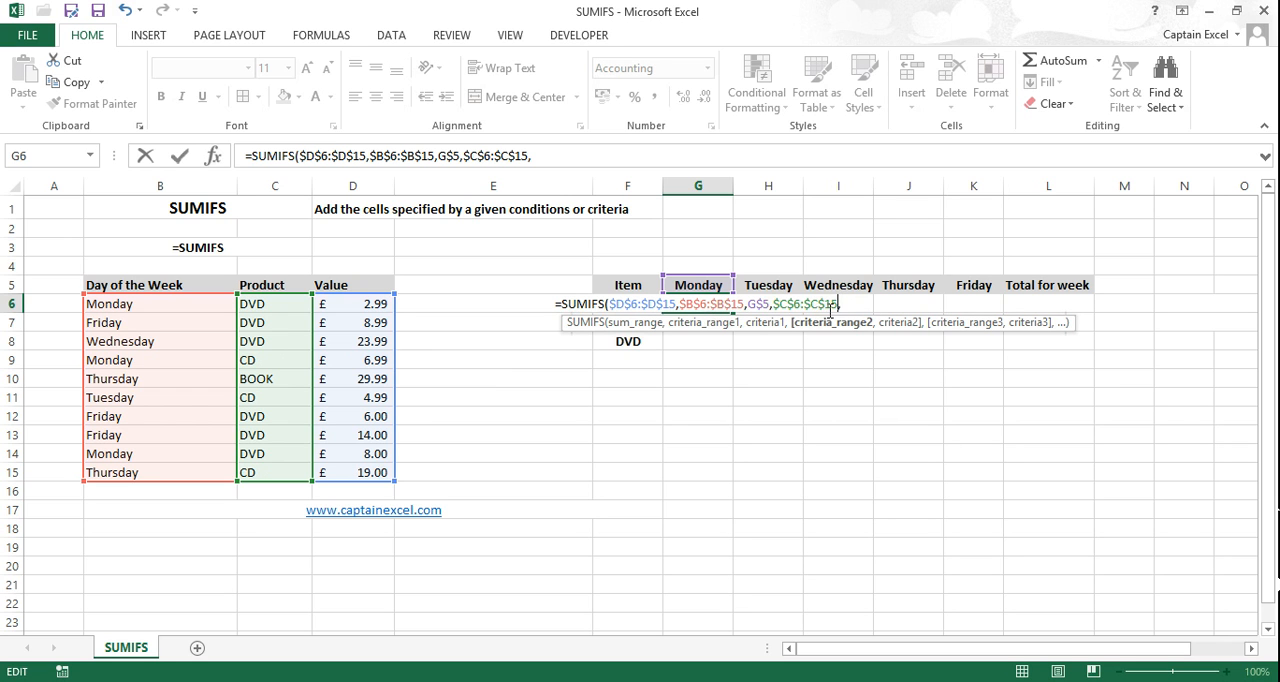
pyautogui.click(538, 282)
pyautogui.click(587, 299)
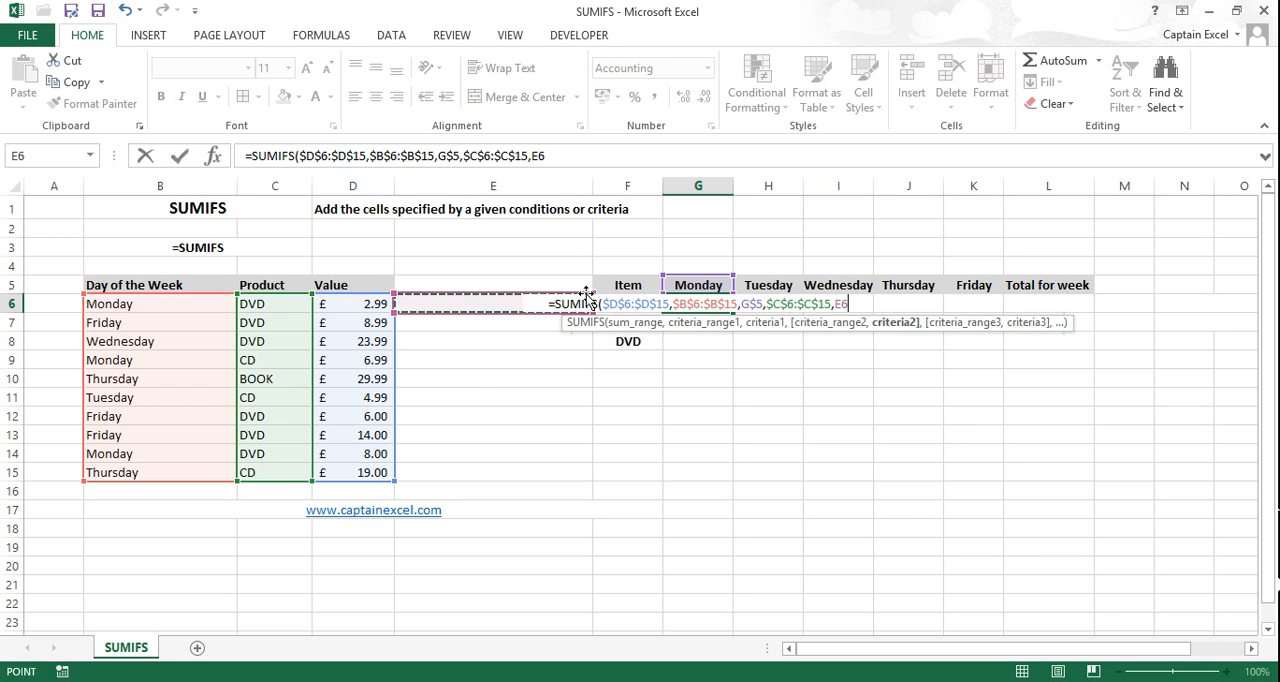
pyautogui.press('Right')
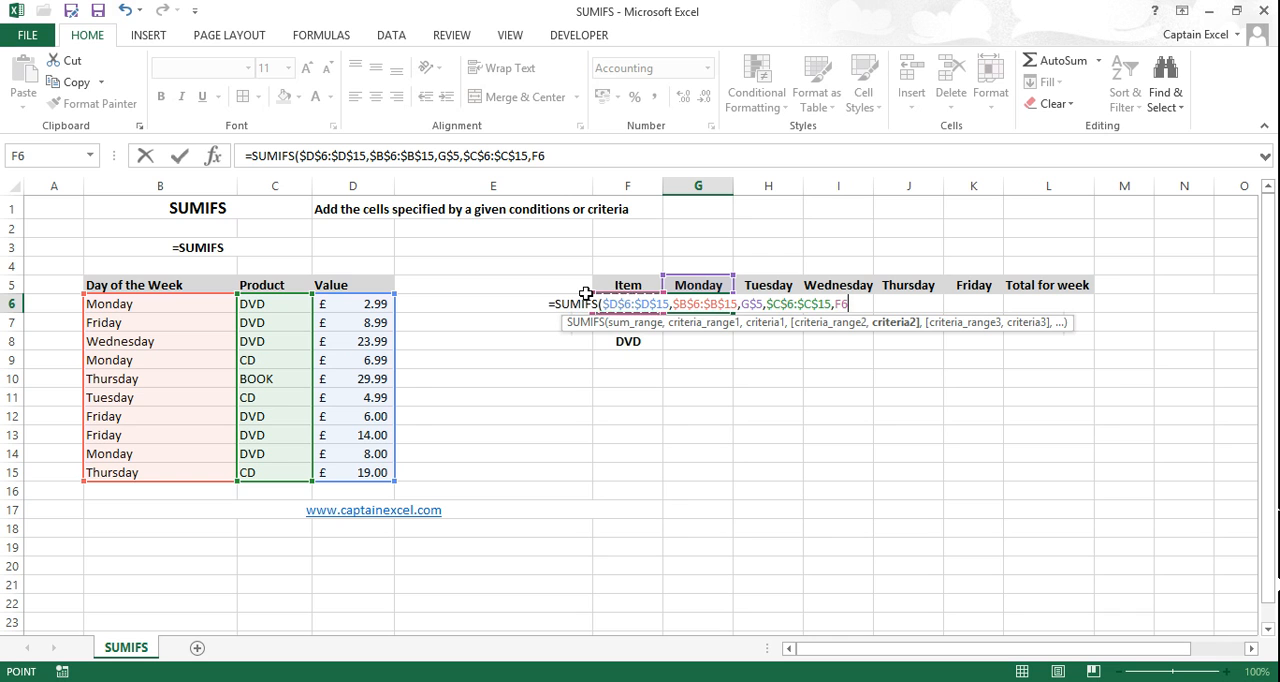
pyautogui.press('F4')
pyautogui.press('F4')
pyautogui.press('F4')
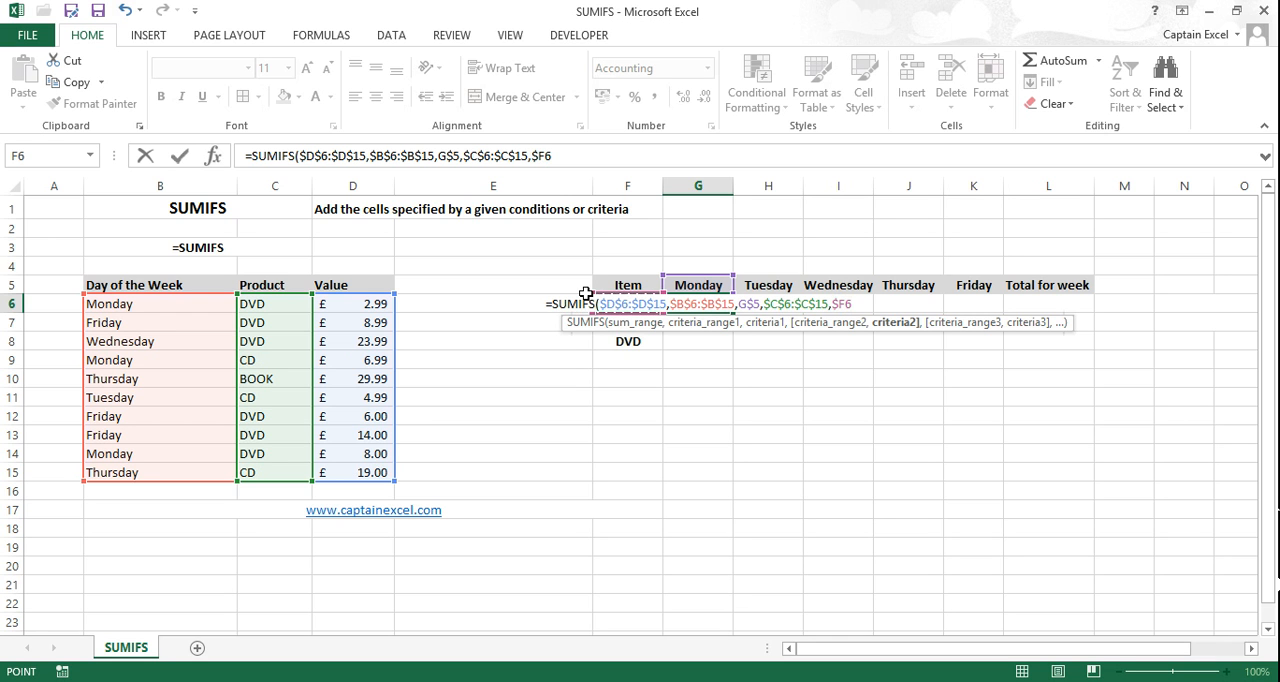
pyautogui.write(')')
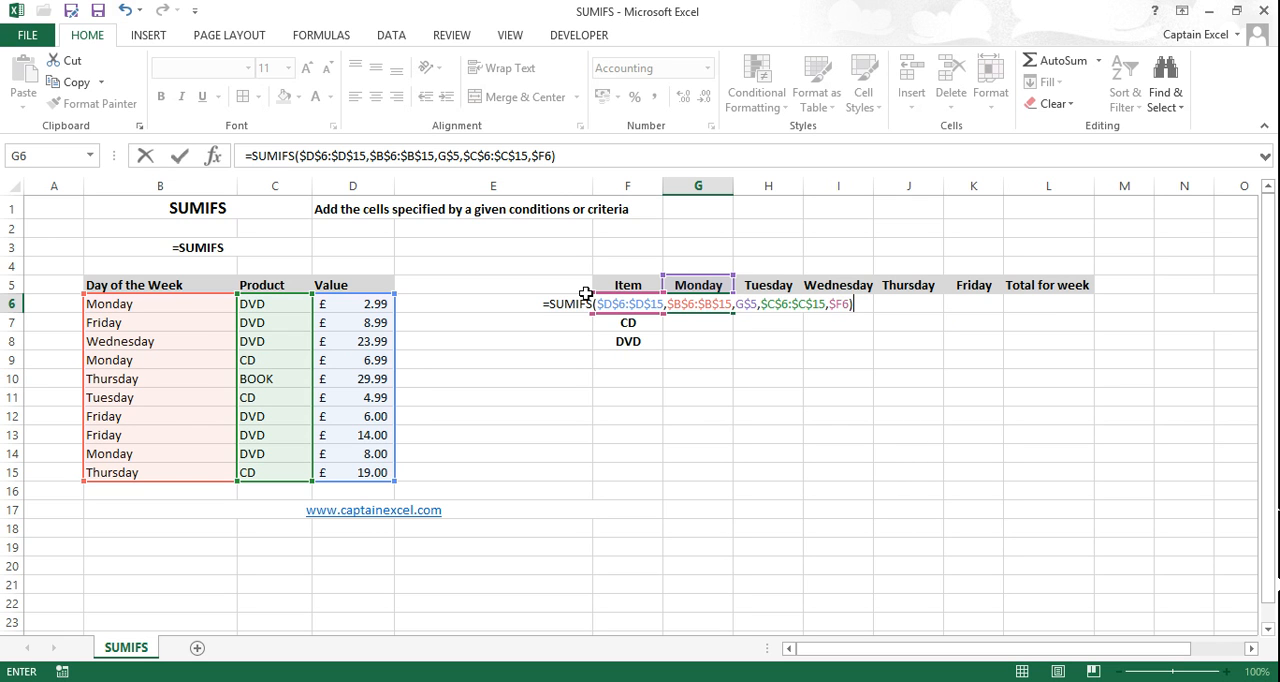
pyautogui.press('Return')
pyautogui.click(666, 302)
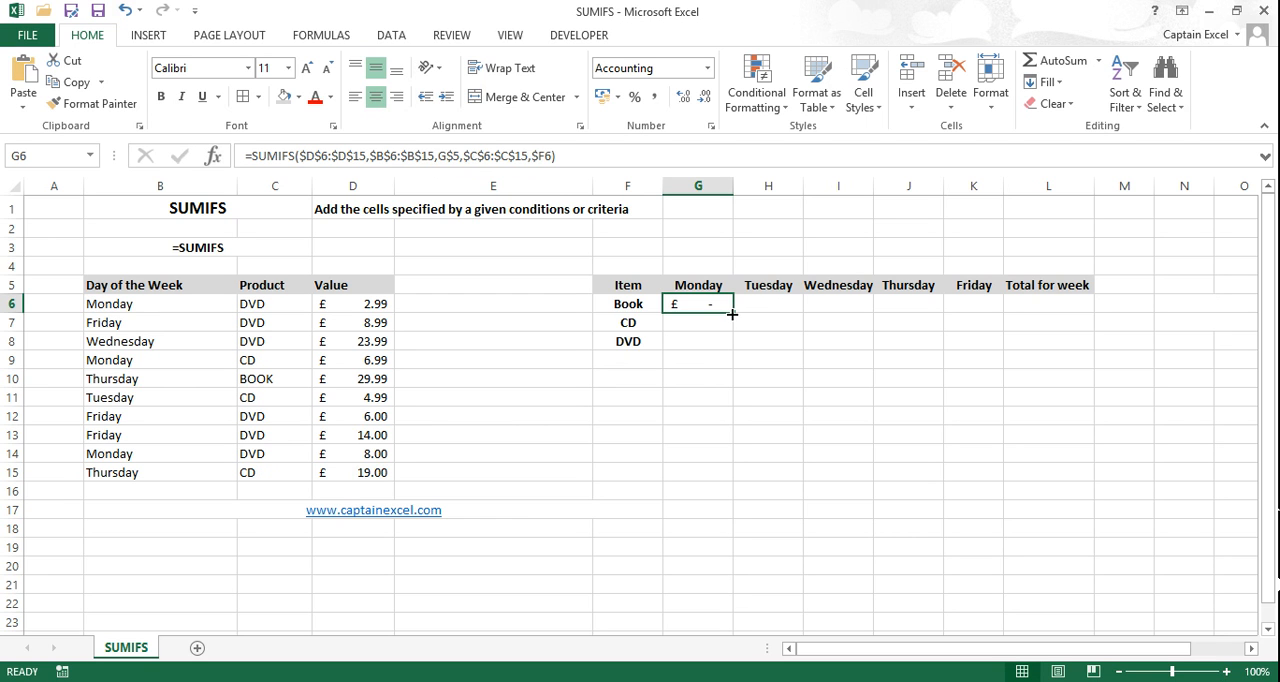
pyautogui.click(767, 303)
pyautogui.press('Right')
pyautogui.press('Right')
pyautogui.press('Right')
pyautogui.press('Right')
pyautogui.click(730, 320)
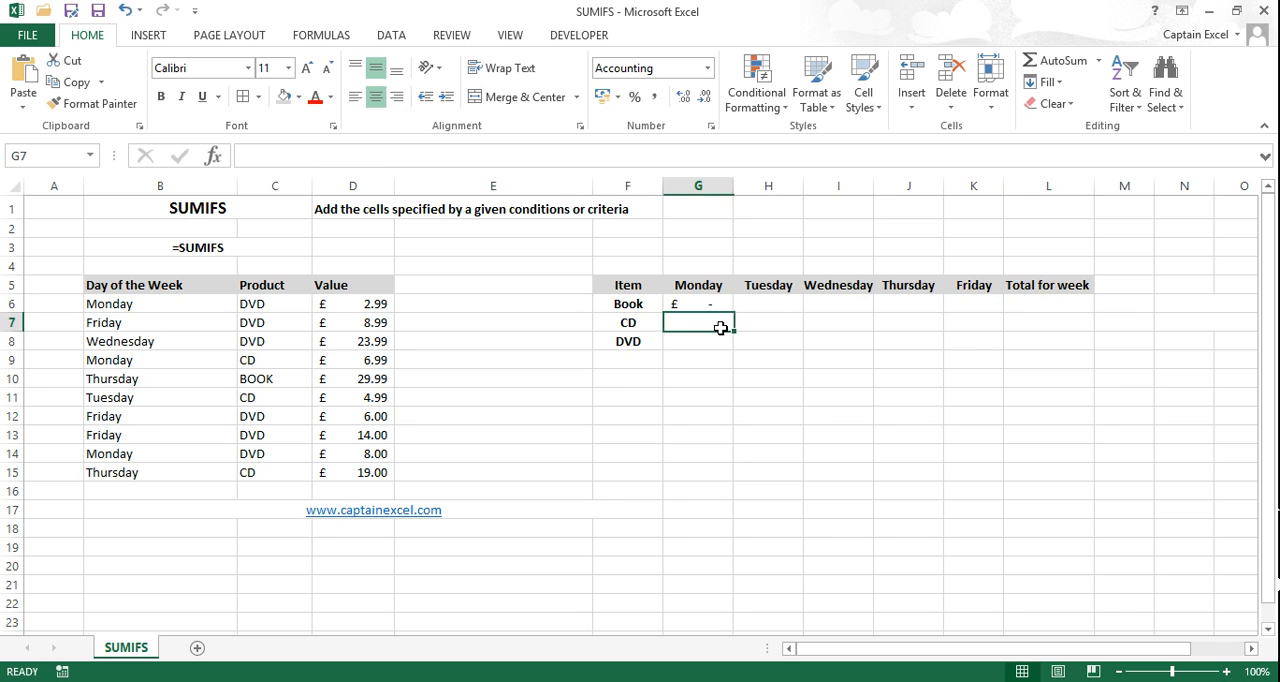
# Step: Fill the SUMIFS formula from G6 down to G8 and across to K8, and check the copied formula in G7
pyautogui.click(716, 304)
pyautogui.moveTo(735, 313); pyautogui.dragTo(725, 345)
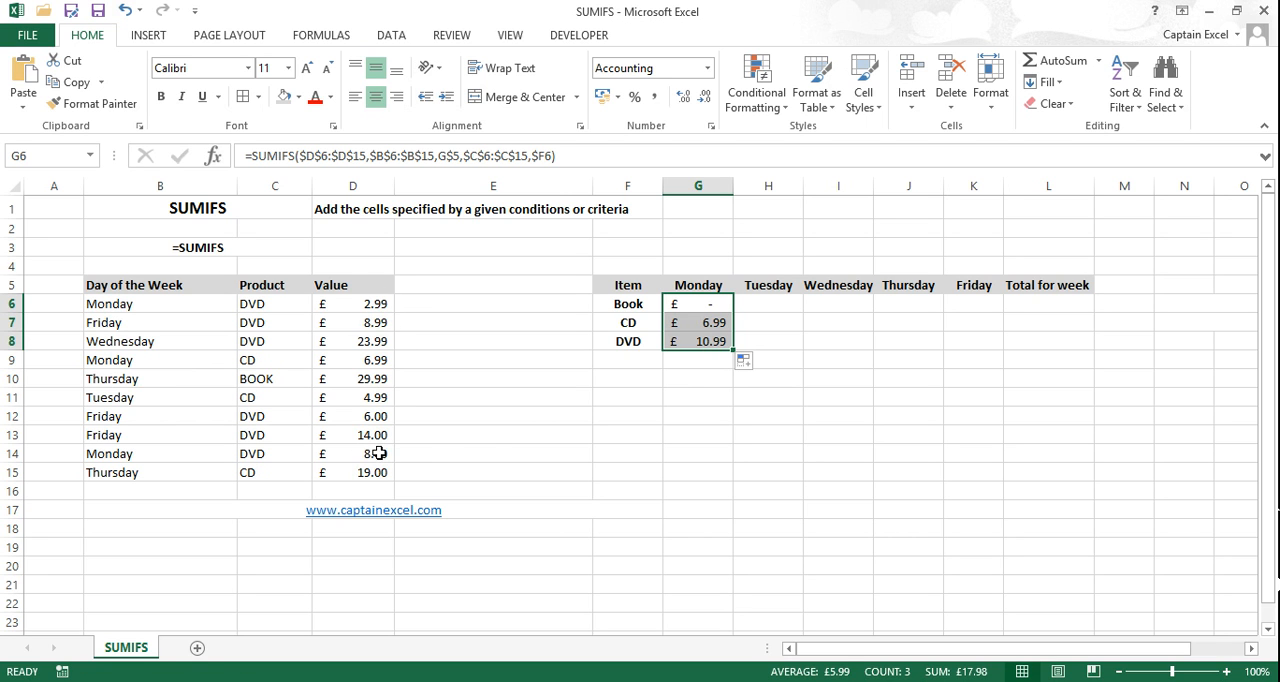
pyautogui.moveTo(731, 347); pyautogui.dragTo(1003, 342)
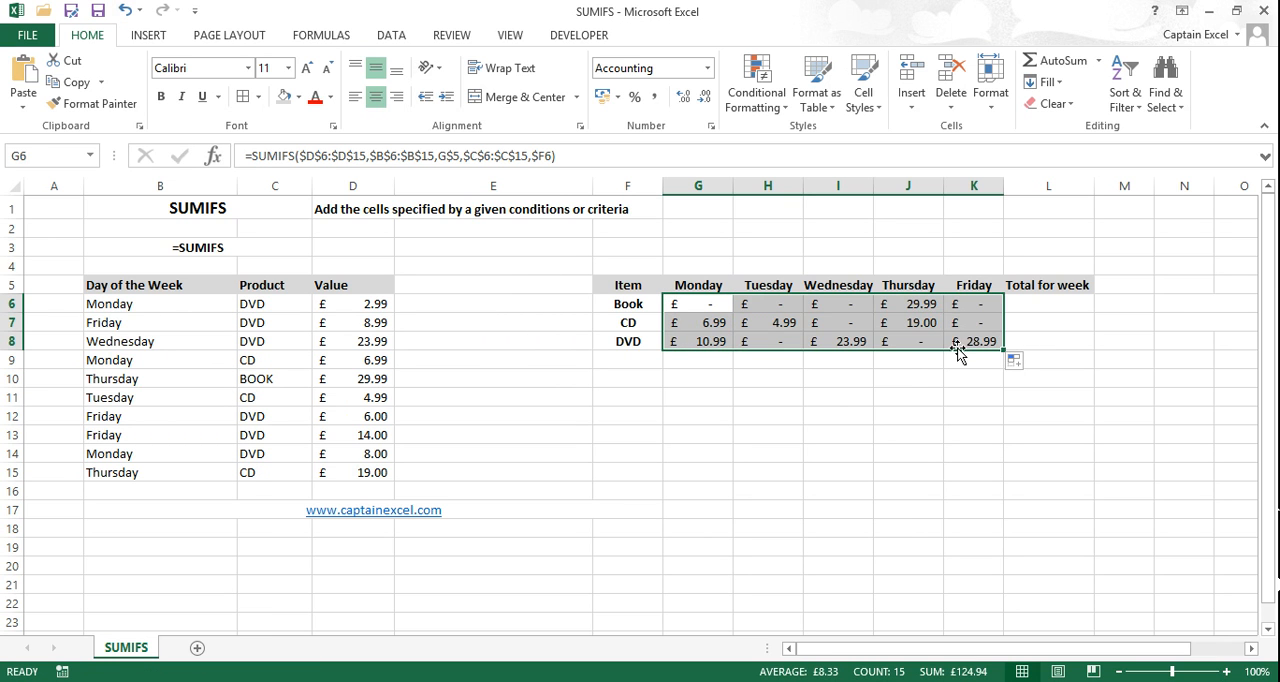
pyautogui.click(887, 362)
pyautogui.click(695, 304)
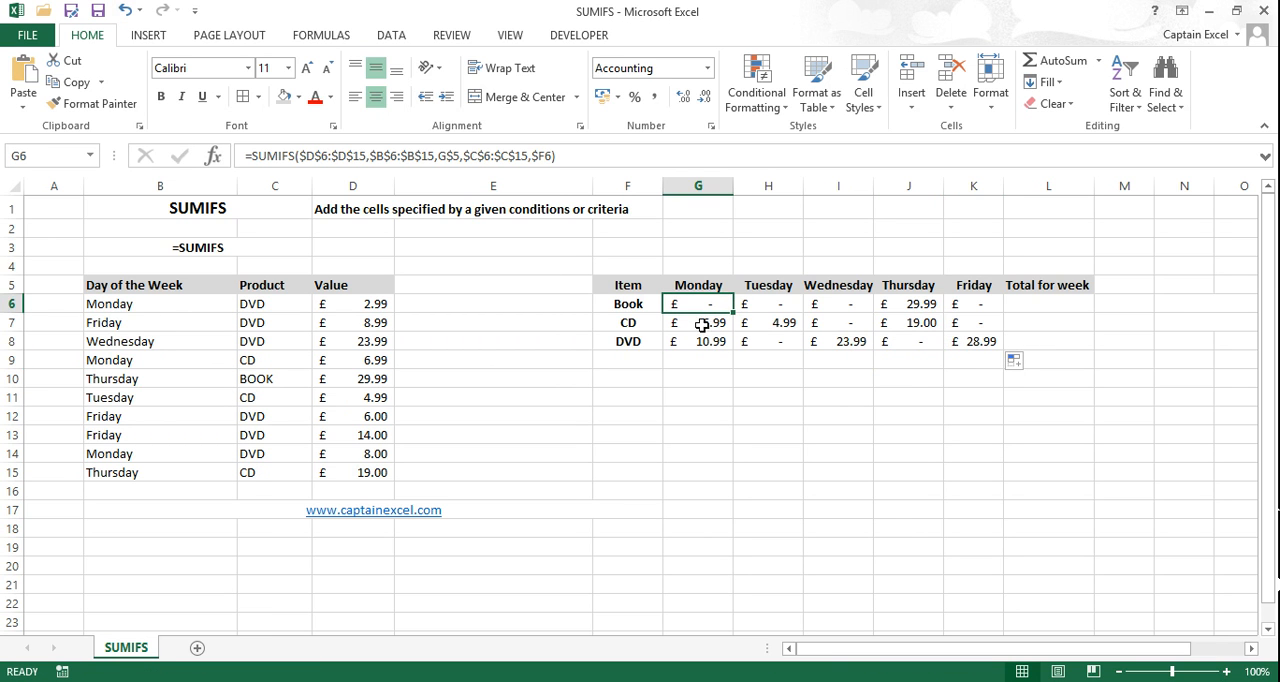
pyautogui.click(703, 326)
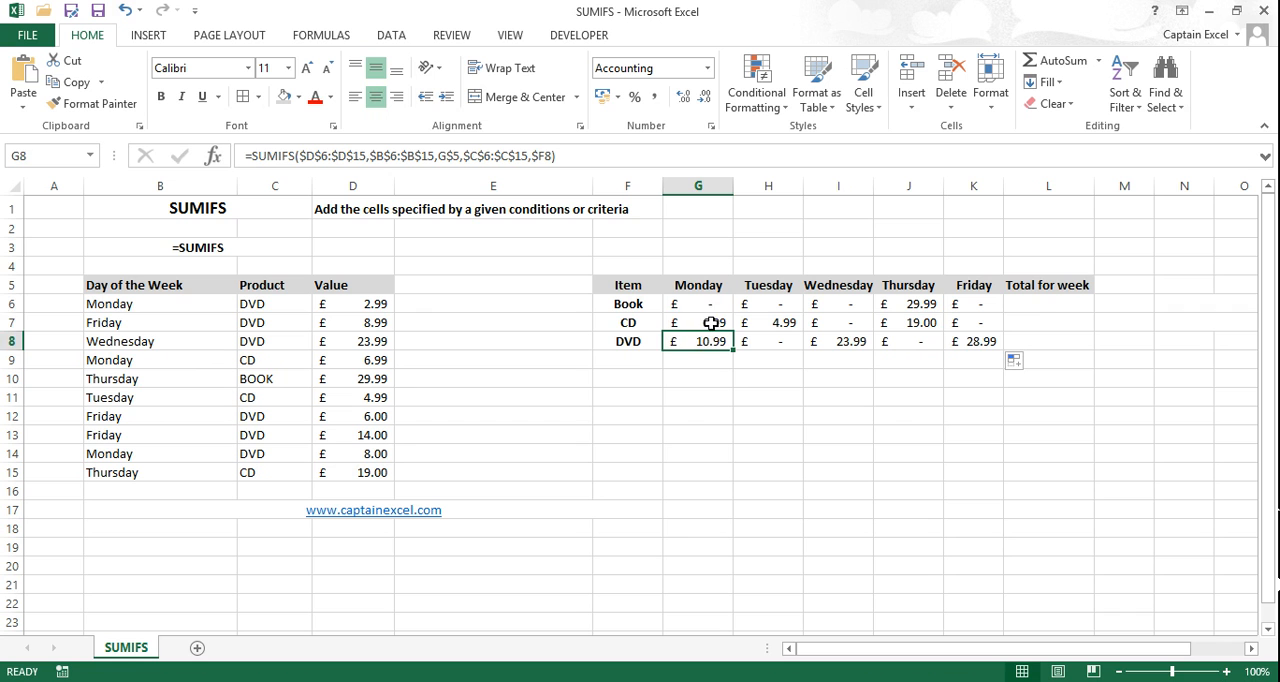
# Step: Enter a SUM formula in L6 that totals the Book row across Monday to Friday, G6:K6
pyautogui.click(1035, 302)
pyautogui.write('=s')
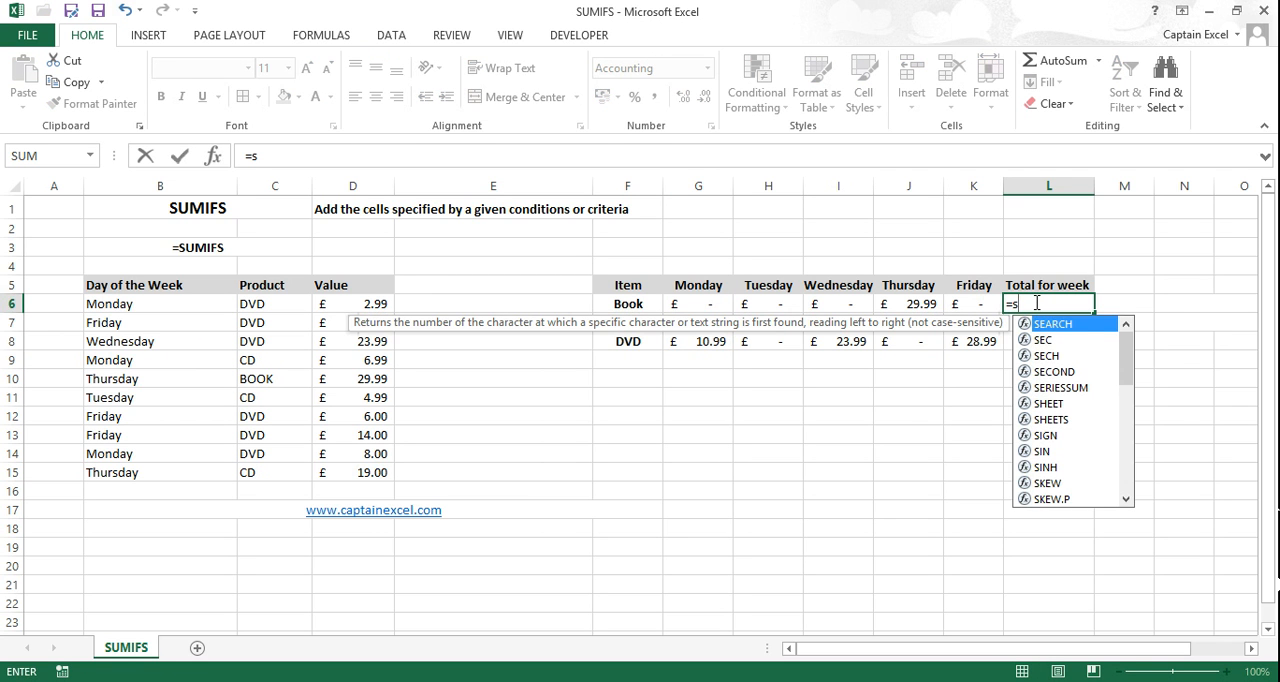
pyautogui.write('um')
pyautogui.doubleClick(1048, 325)
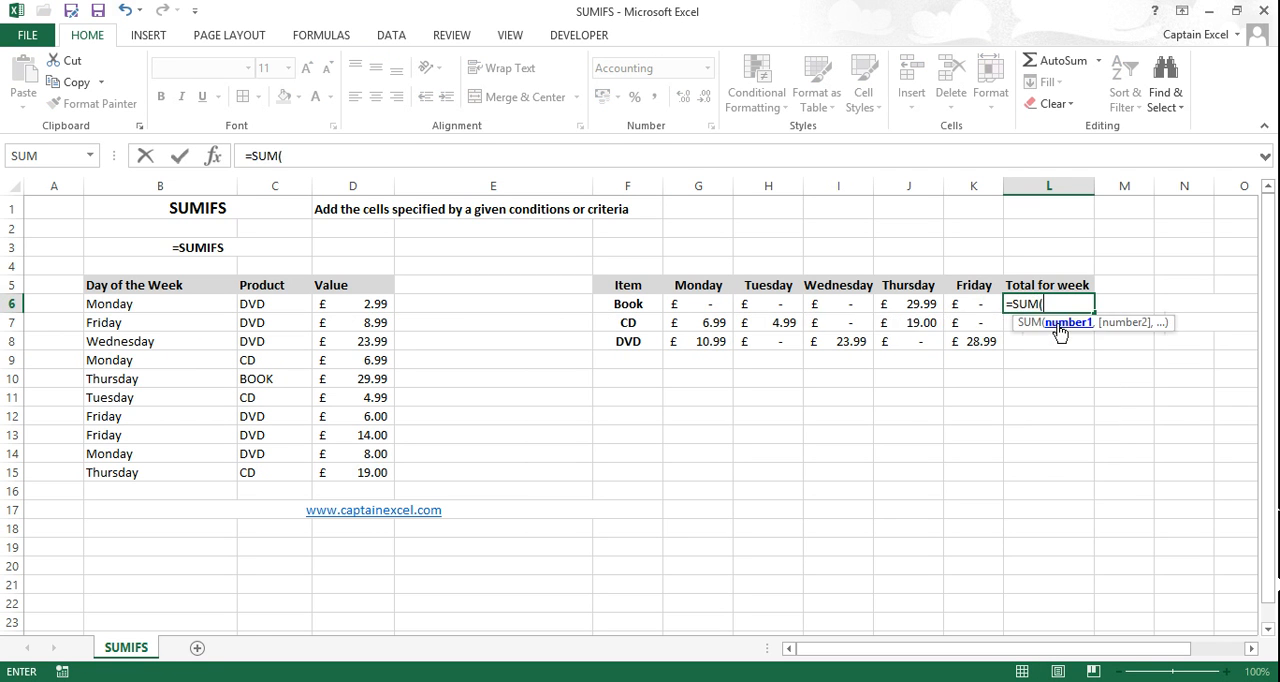
pyautogui.moveTo(985, 304); pyautogui.dragTo(691, 307)
pyautogui.write(')')
pyautogui.press('Return')
# Step: Fill the weekly total formula from L6 down to L8 for the CD and DVD rows and check the filled cells
pyautogui.click(1060, 304)
pyautogui.moveTo(1094, 312); pyautogui.dragTo(1062, 359)
pyautogui.click(1063, 340)
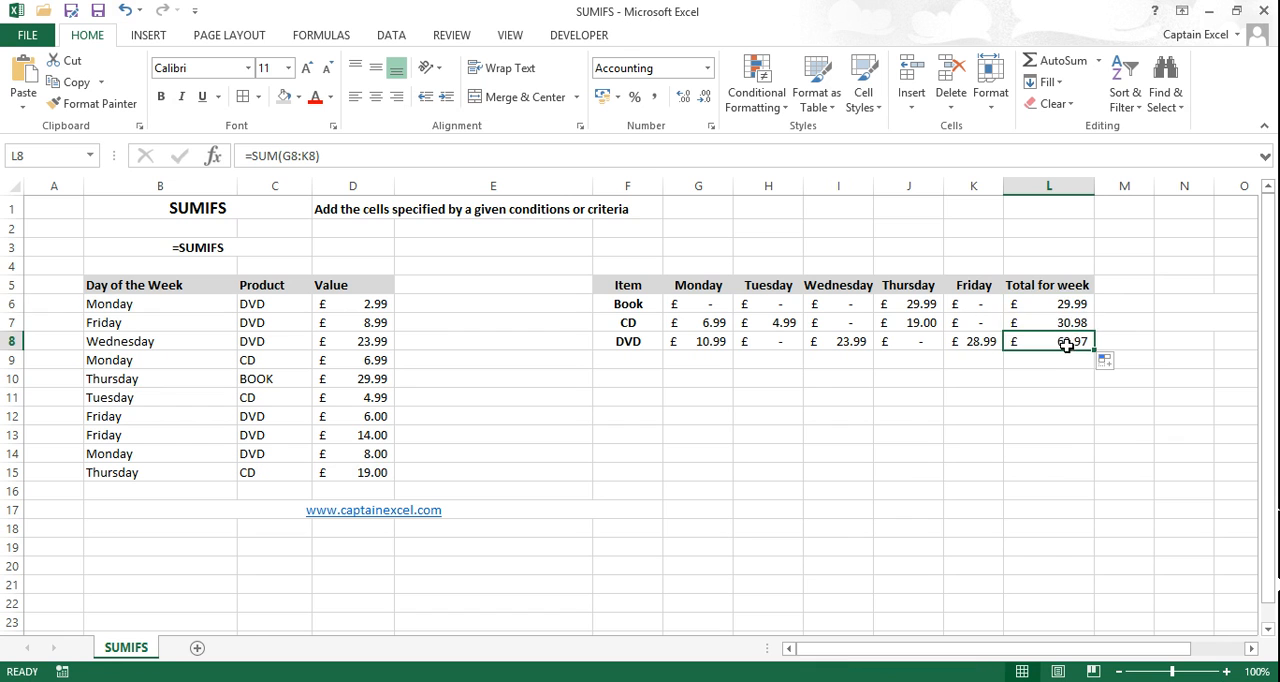
pyautogui.click(1066, 304)
pyautogui.click(1068, 322)
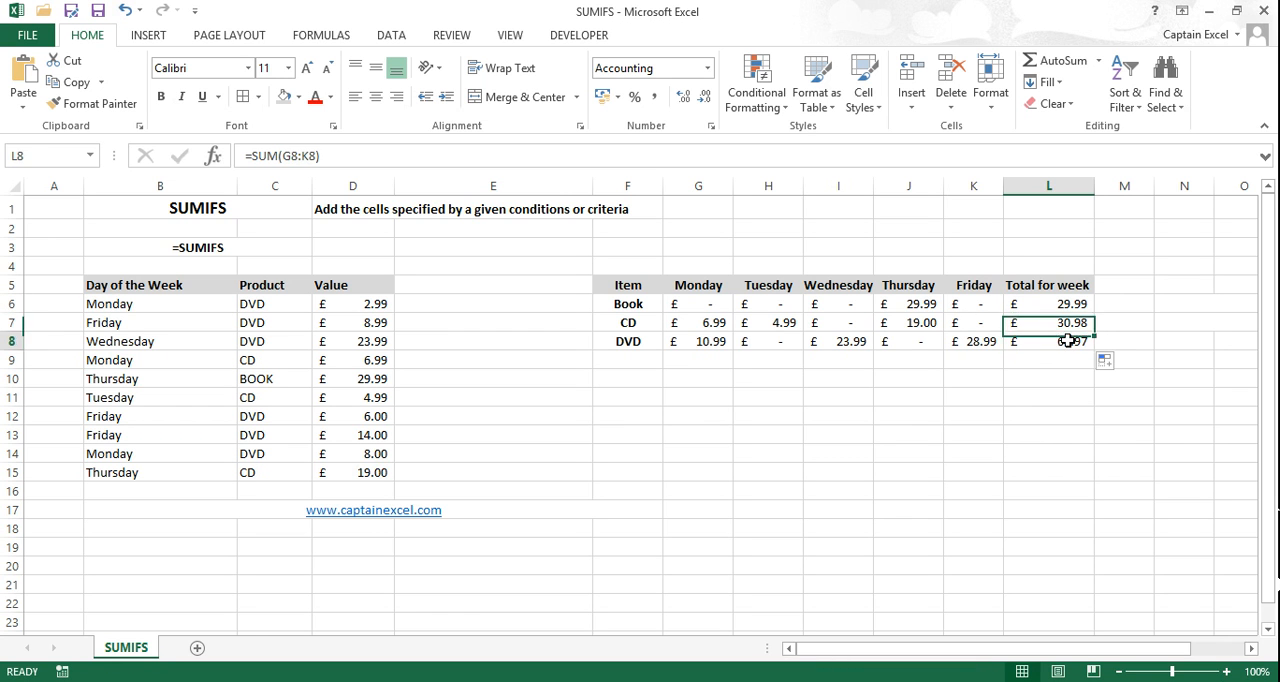
# Step: Enter a SUM formula in G9 that totals Monday's sales for all items, G6:G8
pyautogui.click(699, 359)
pyautogui.write('=')
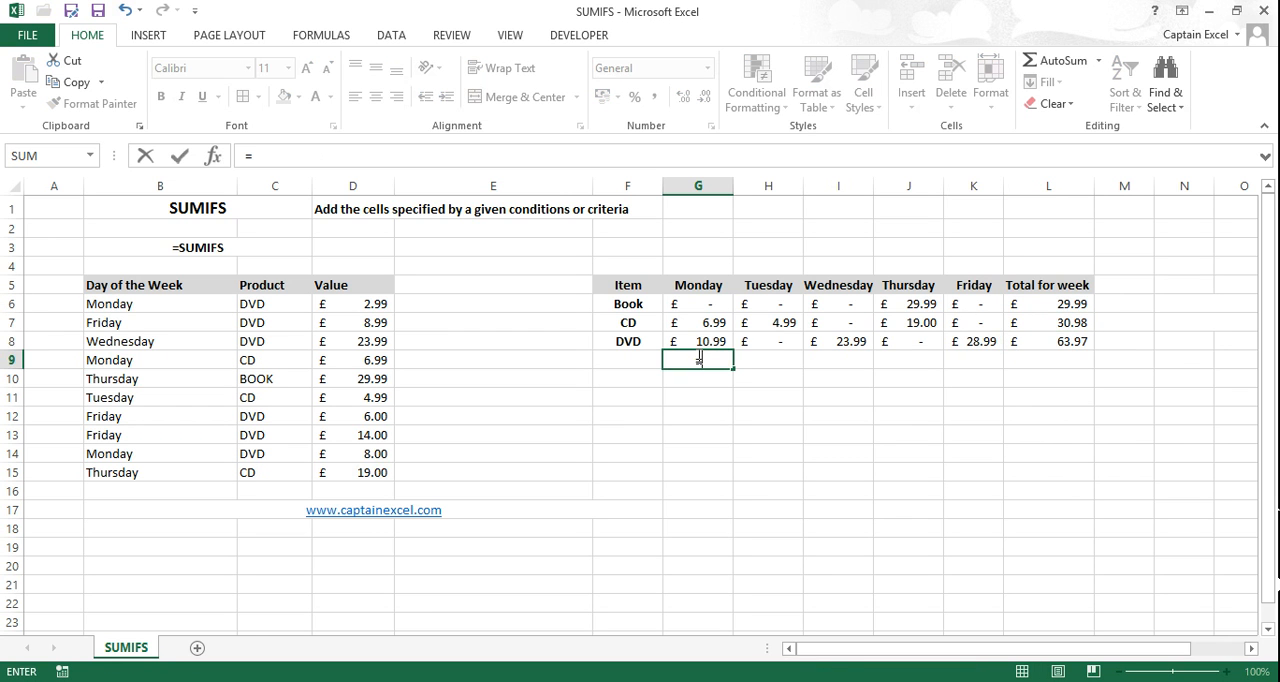
pyautogui.write('sum')
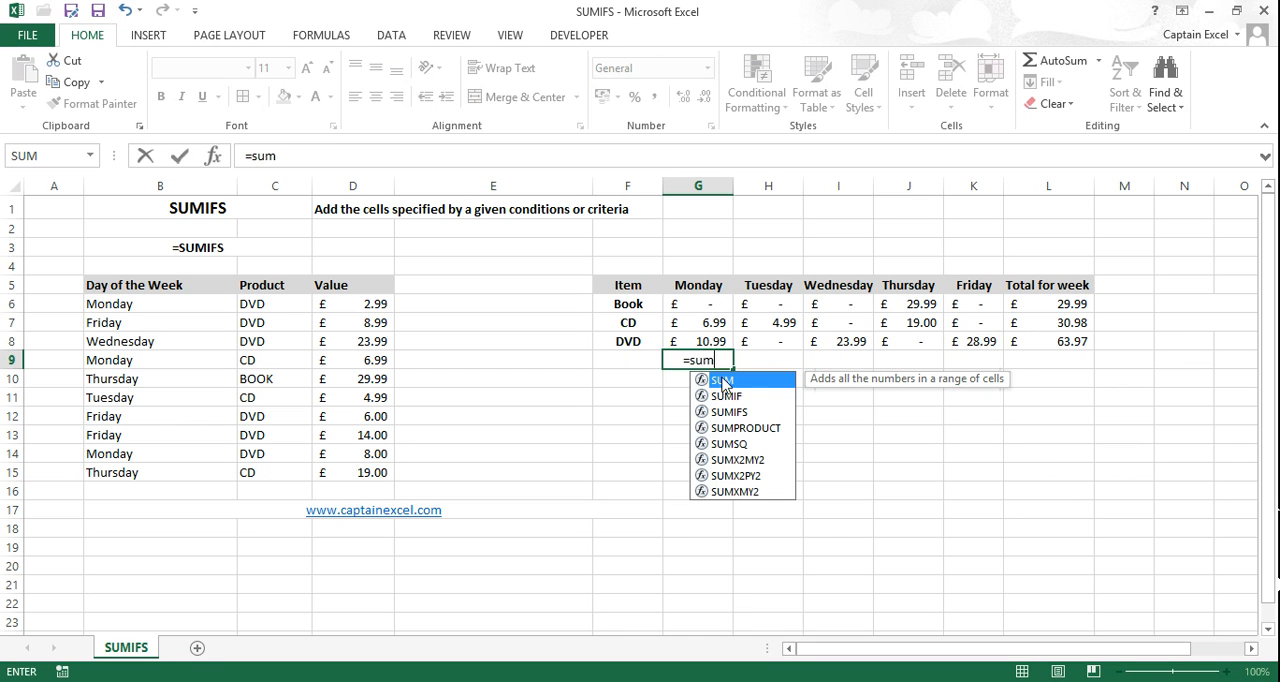
pyautogui.doubleClick(720, 380)
pyautogui.moveTo(700, 304); pyautogui.dragTo(731, 352)
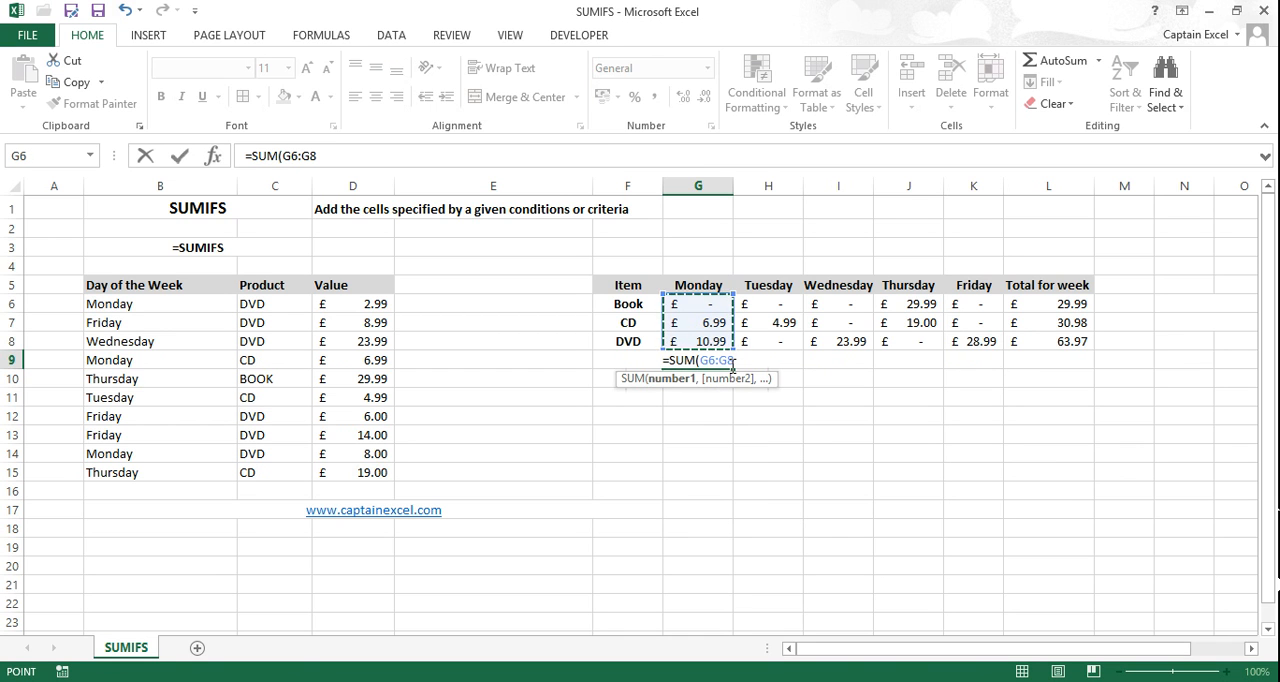
pyautogui.press('Return')
# Step: Fill the daily total formula from G9 across to K9 and check the filled cells
pyautogui.click(732, 362)
pyautogui.moveTo(735, 368); pyautogui.dragTo(995, 370)
pyautogui.click(972, 362)
pyautogui.click(908, 362)
pyautogui.click(1030, 405)
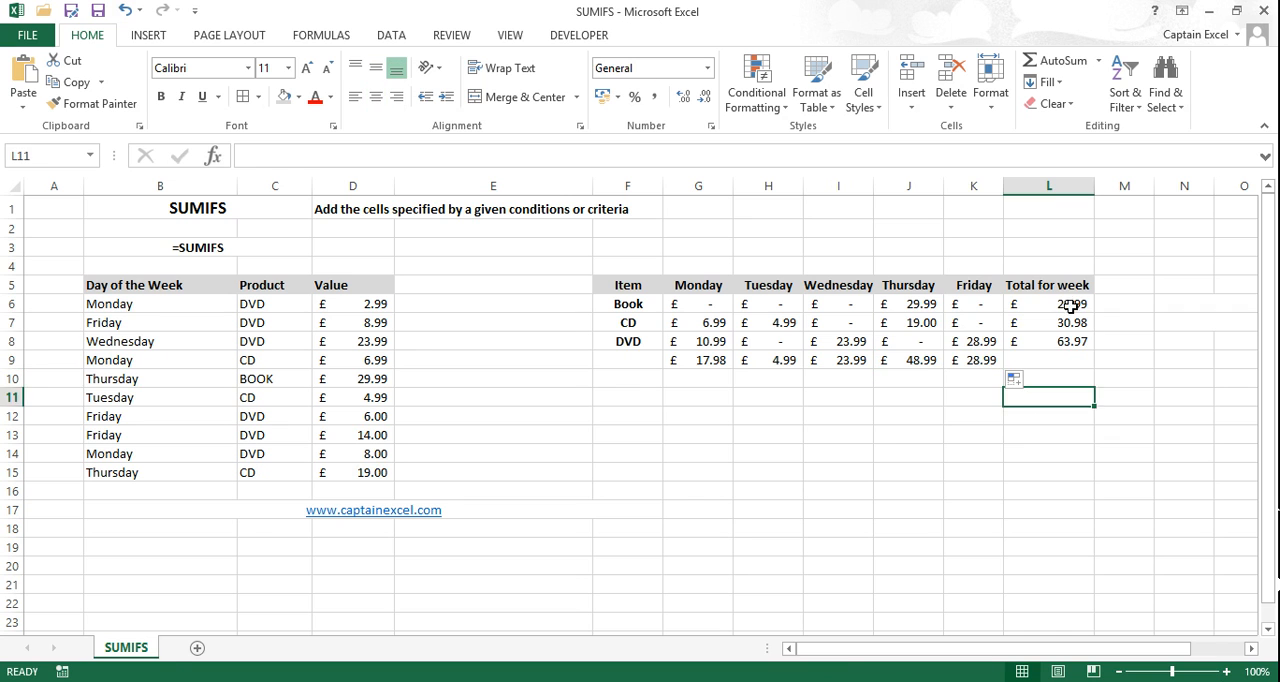
# Step: Compare the sum of the weekly item totals in L6:L8 with the sum of the daily totals in G9:K9
pyautogui.moveTo(1070, 306); pyautogui.dragTo(1072, 345)
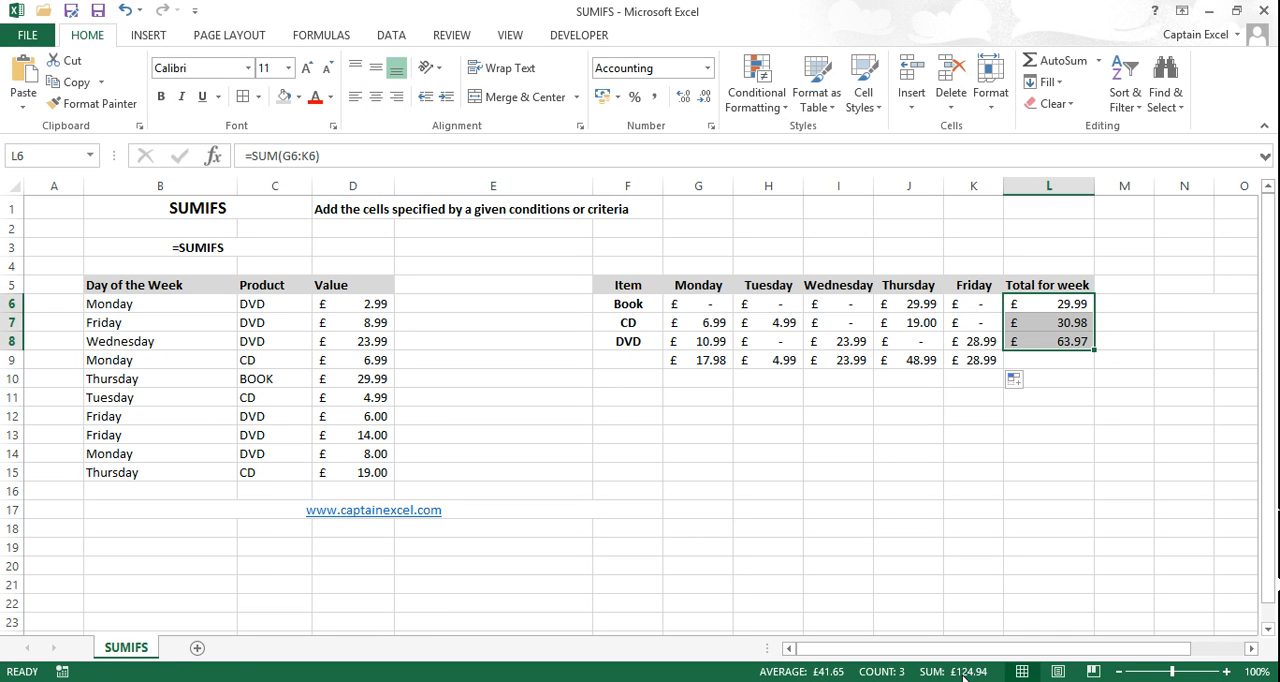
pyautogui.moveTo(970, 364); pyautogui.dragTo(687, 364)
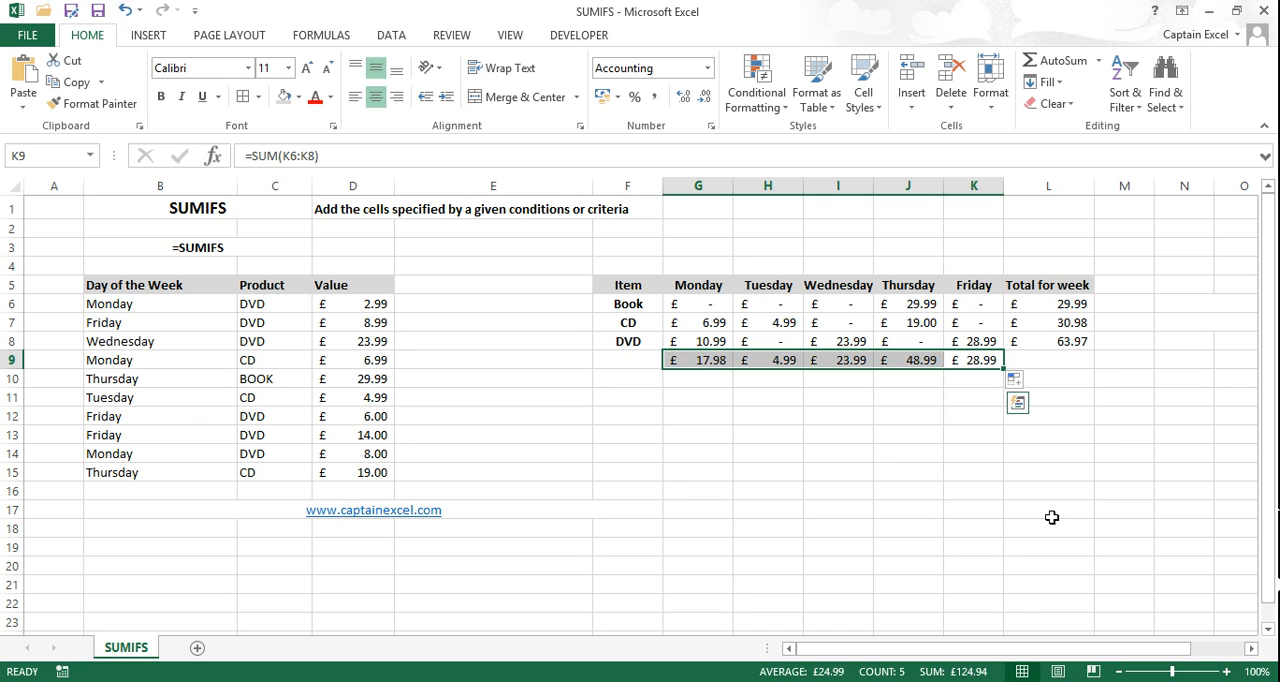
pyautogui.click(1040, 362)
# Step: Select the daily totals in G9:K9 for border formatting
pyautogui.moveTo(698, 362); pyautogui.dragTo(978, 362)
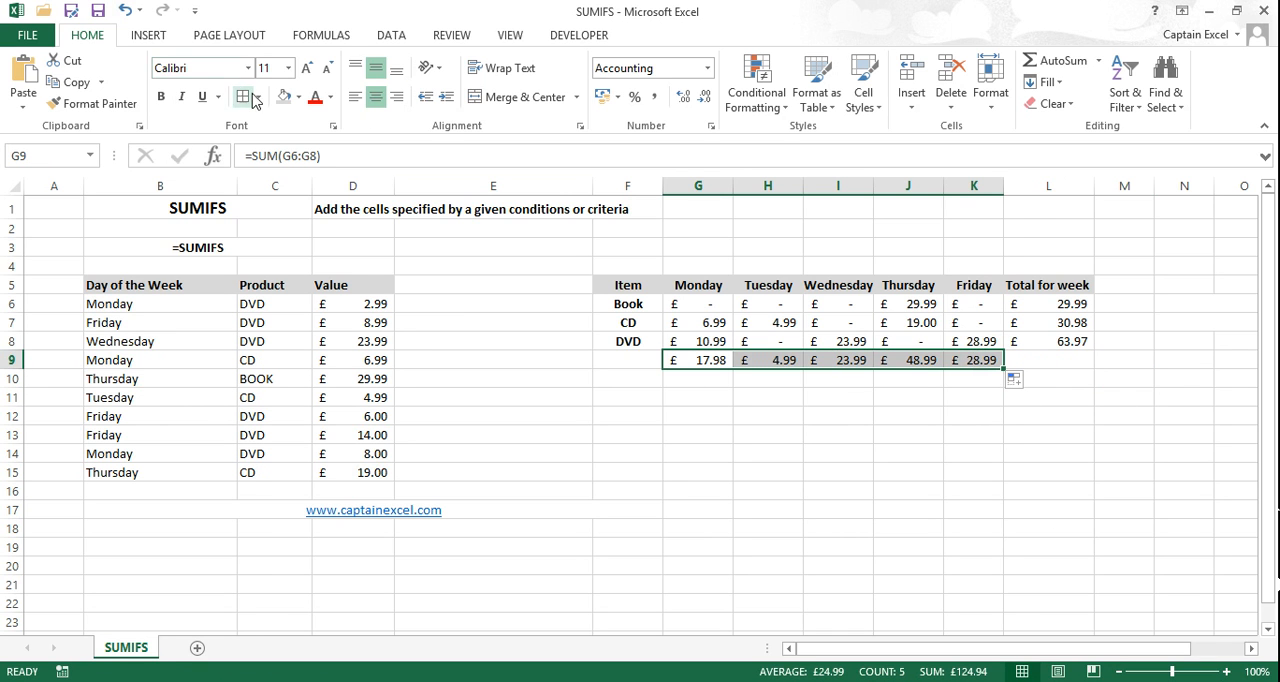